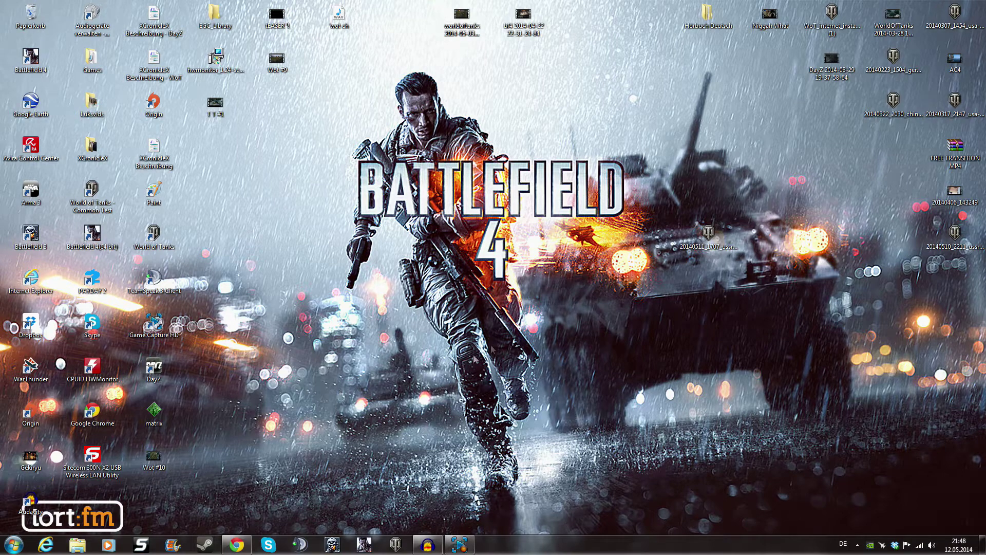
left_click_drag(500, 486, 631, 70)
left_click_drag(418, 72, 637, 305)
- Switch to the browser showing diclovit.wordpress.com and move the Game Capture HD window out of the way
left_click(237, 544)
left_click(460, 545)
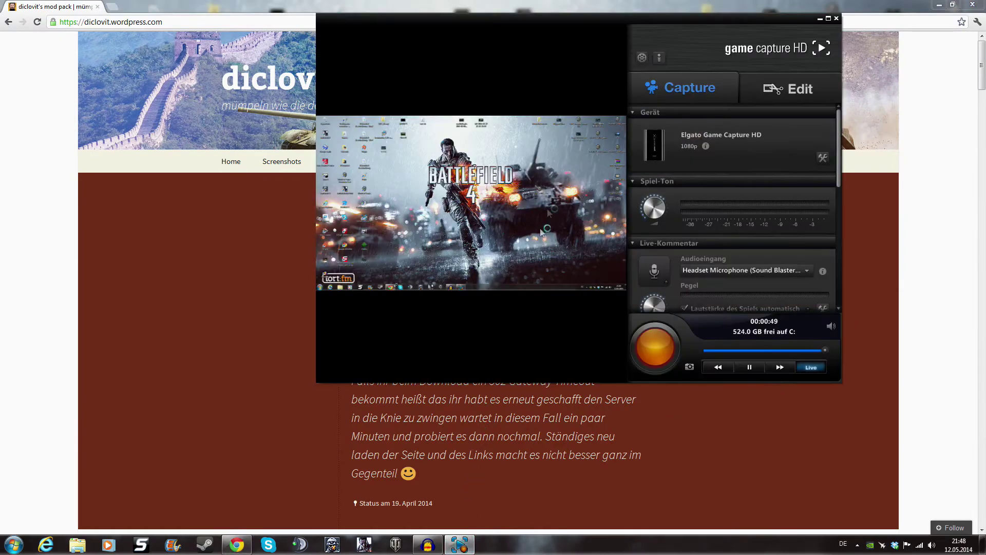
left_click_drag(584, 25, 985, 62)
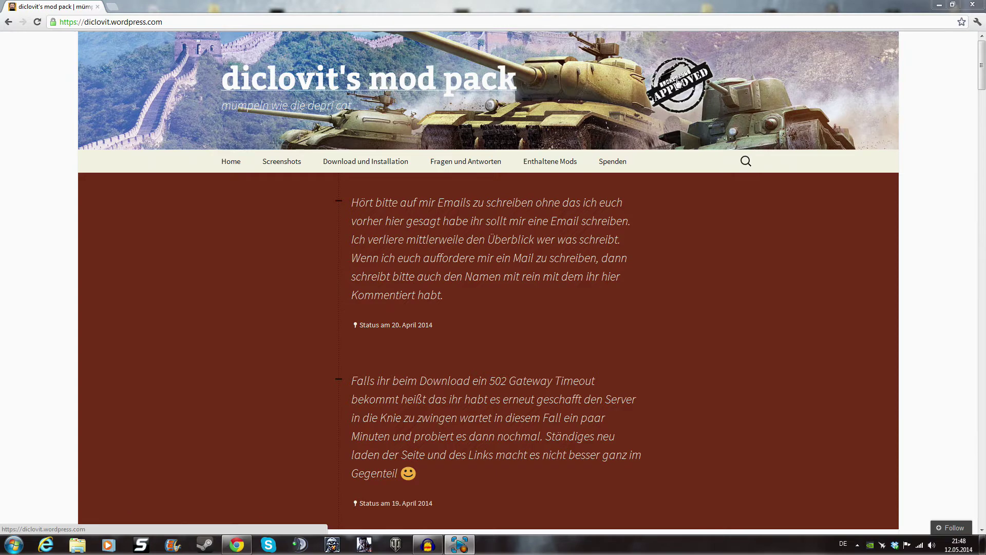
- Look through the mod pack 0.9.0 v1.11.0 post down to its changelog and download link, and close the browser
mouse_move(409, 167)
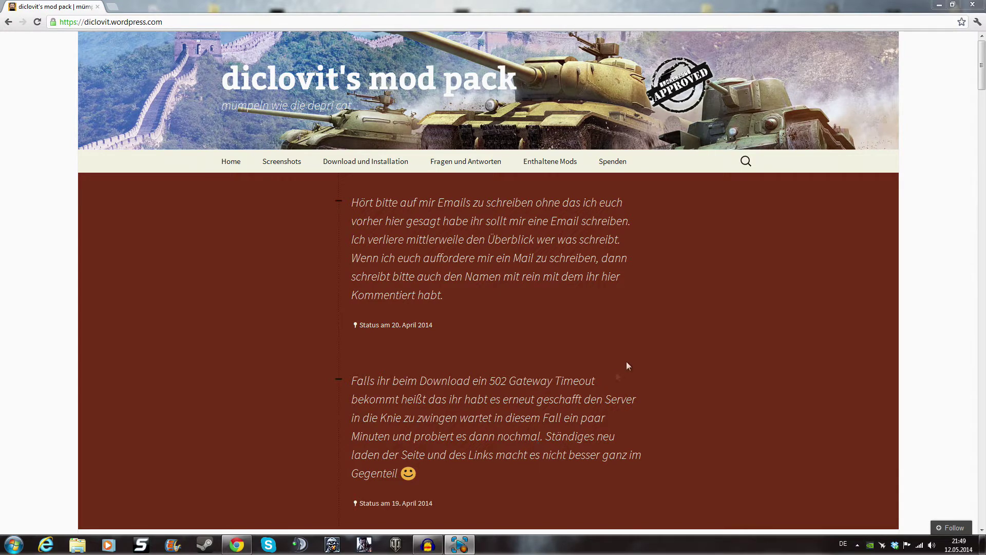
scroll(596, 234, "down", 5)
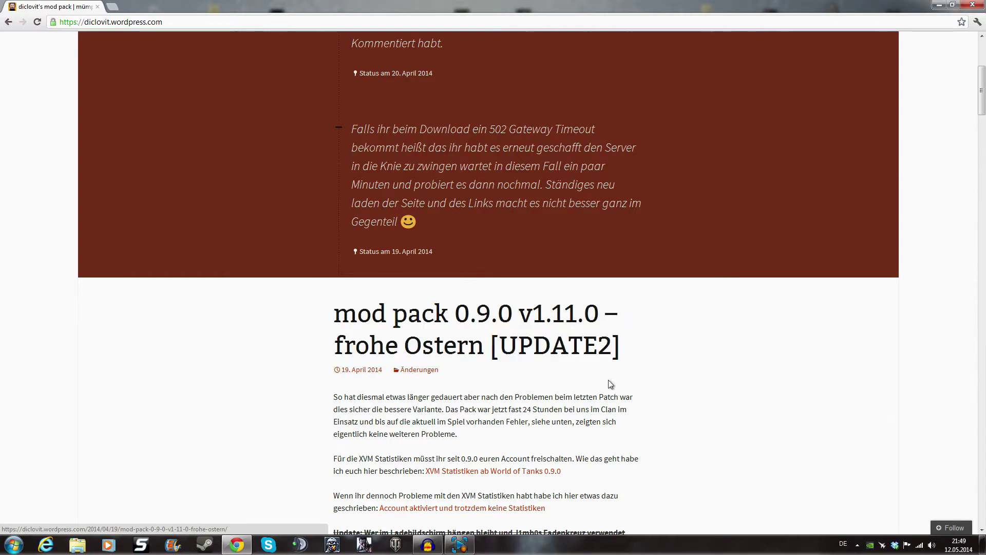
scroll(568, 343, "down", 3)
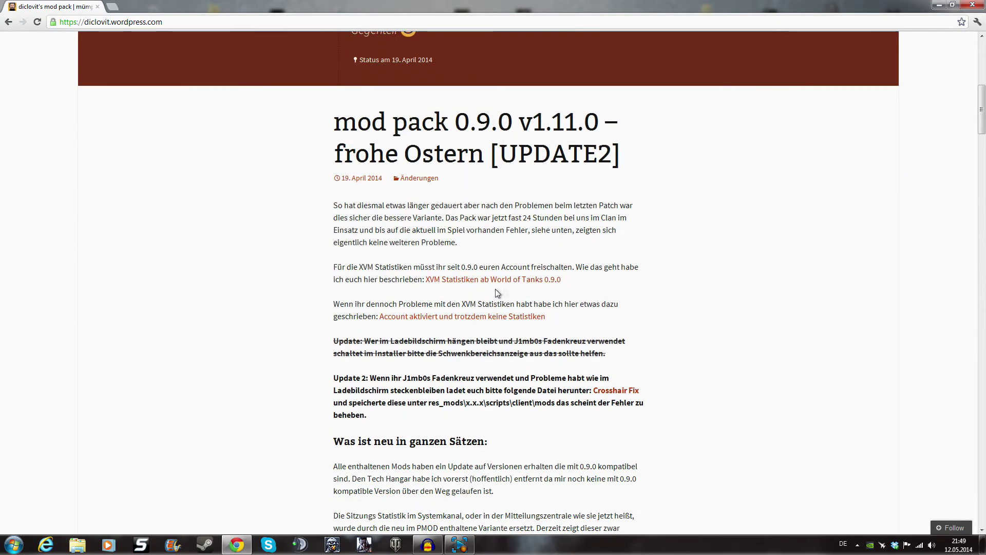
scroll(456, 282, "down", 8)
scroll(497, 345, "down", 15)
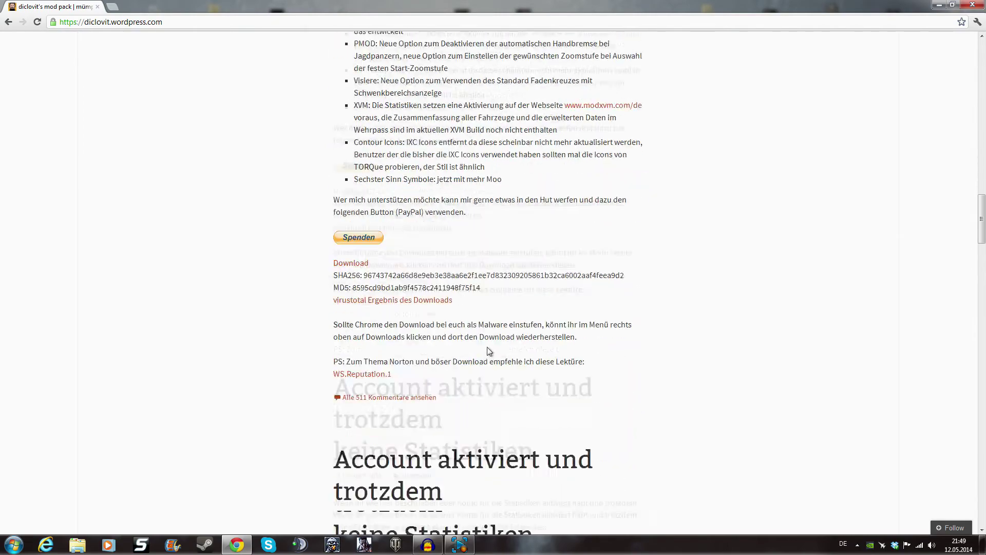
left_click_drag(353, 156, 423, 159)
left_click(412, 156)
scroll(660, 149, "up", 20)
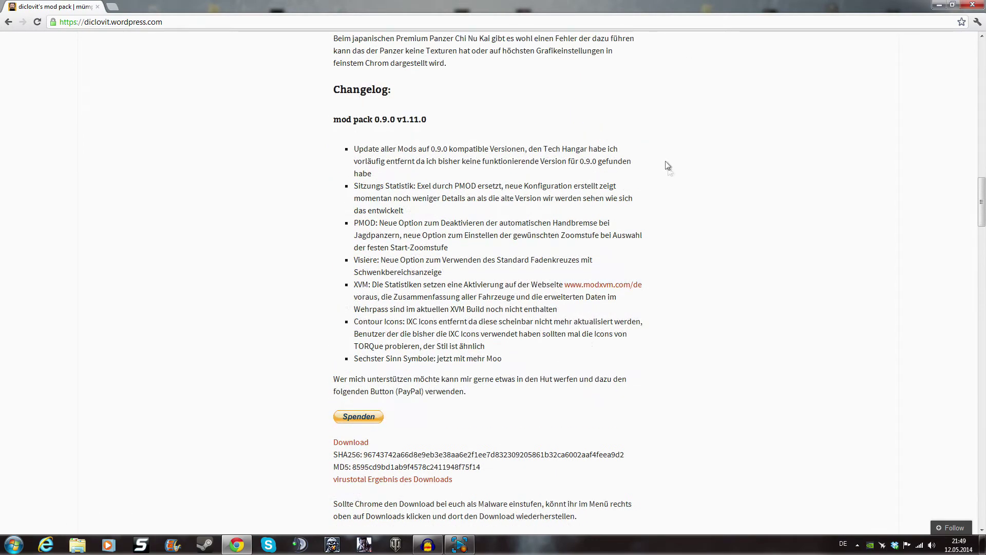
scroll(718, 126, "up", 6)
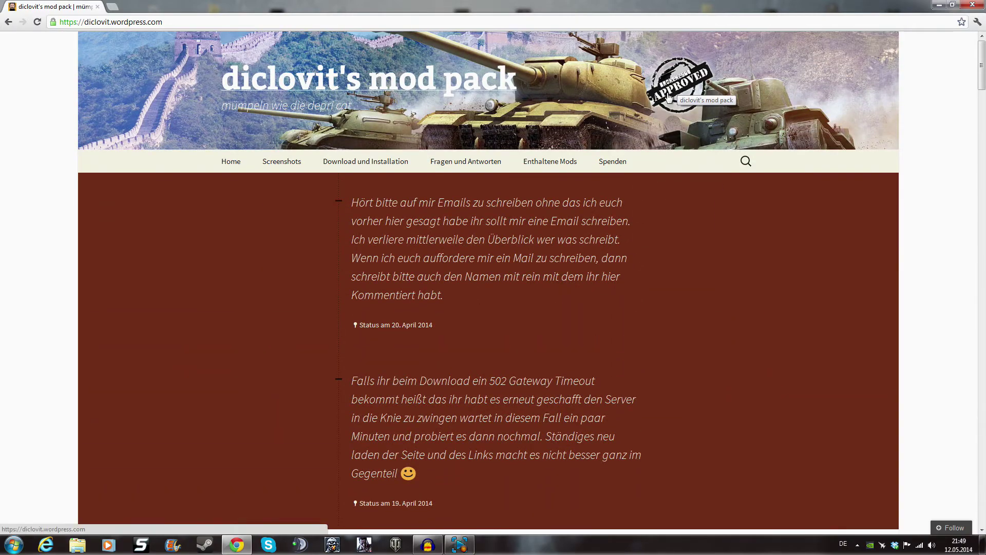
left_click_drag(688, 7, 686, 18)
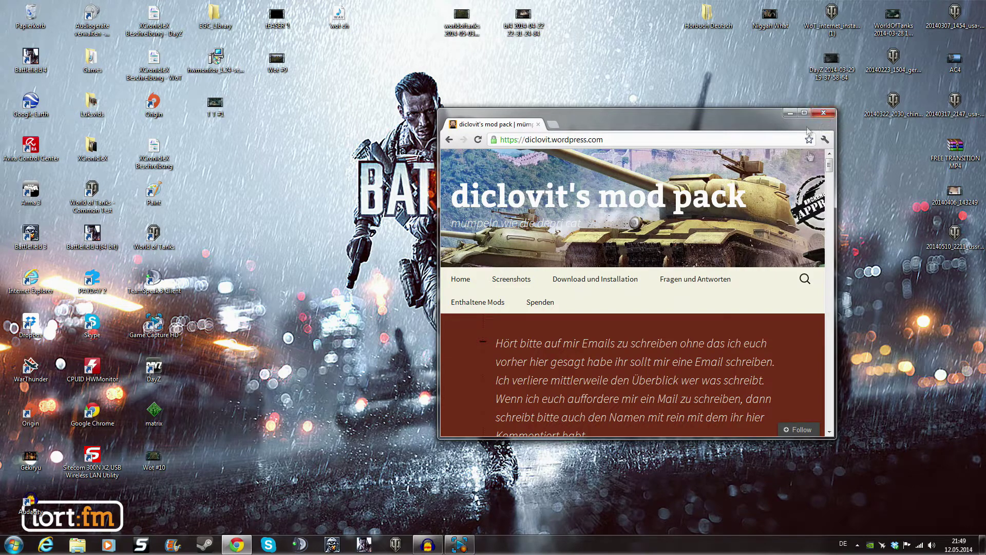
left_click(824, 113)
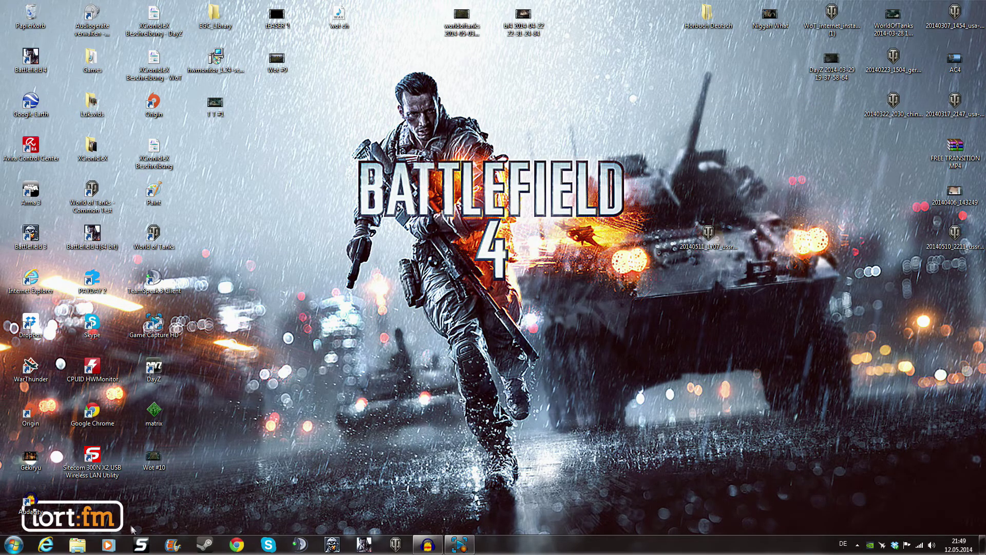
- Open Windows Explorer, browse to C:\Games\Modifications\WorldofTanks, and select the 8.11 installer
left_click(77, 546)
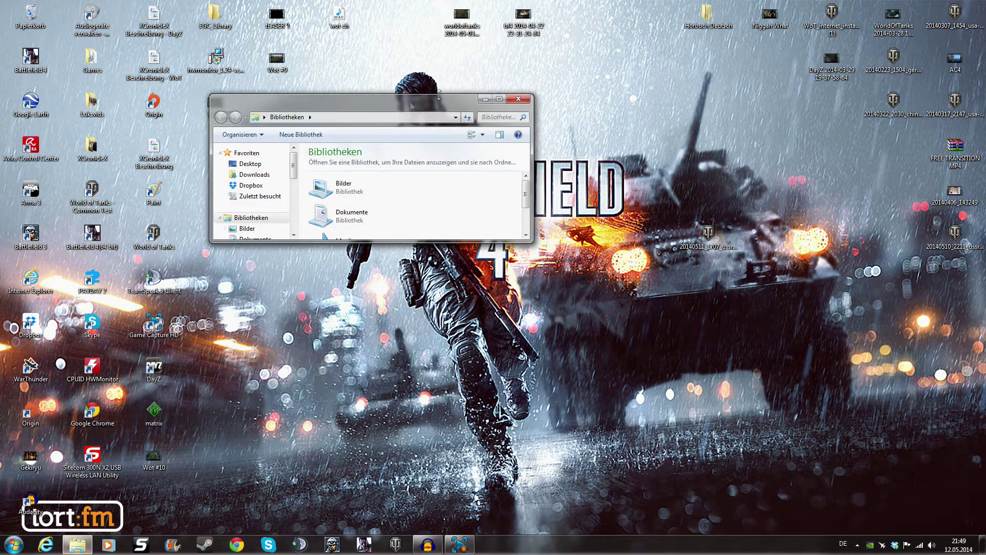
left_click(499, 100)
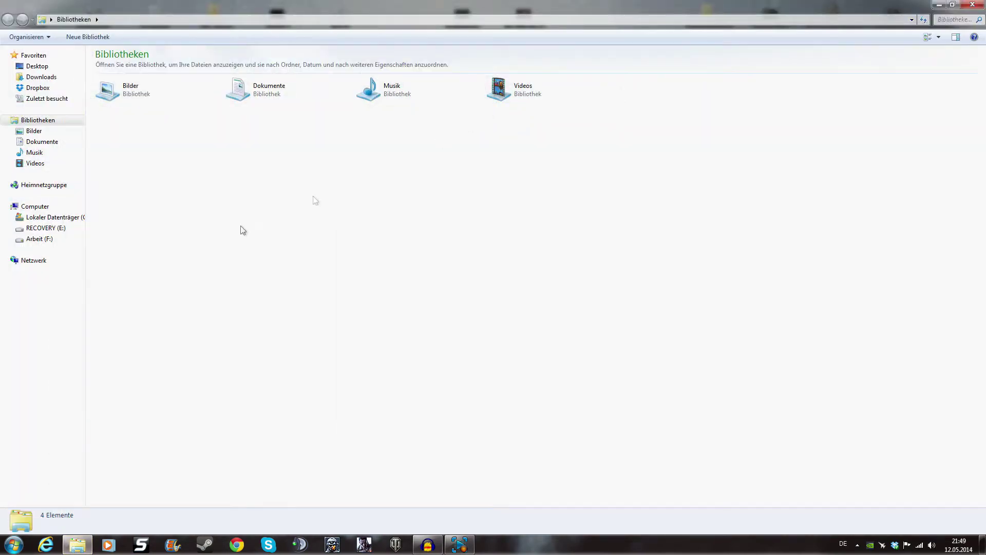
left_click(55, 216)
double_click(123, 122)
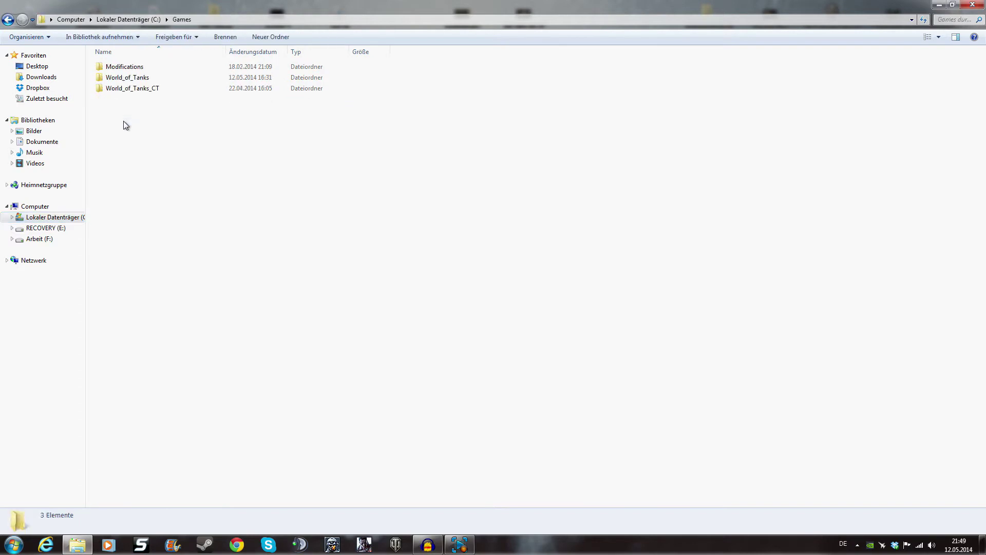
double_click(141, 77)
key("BackSpace")
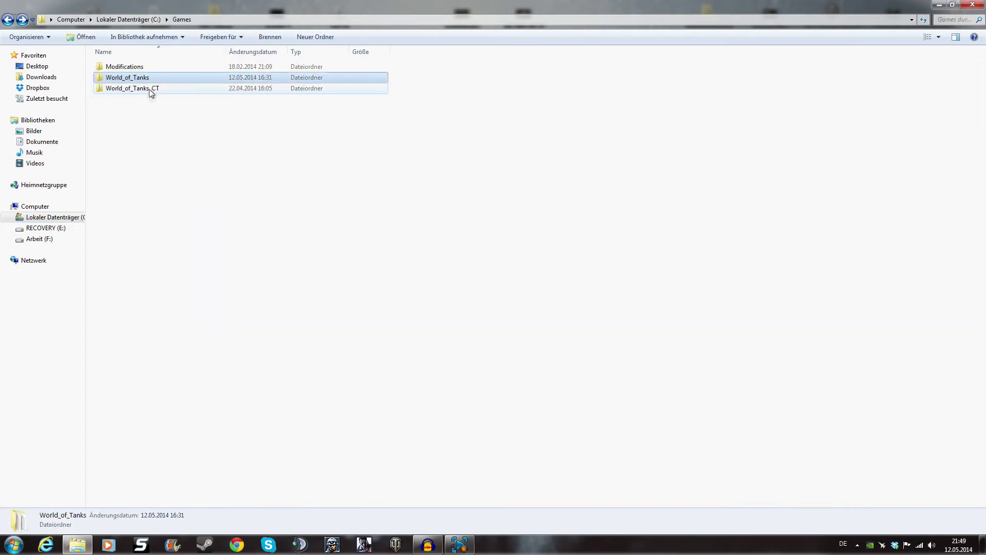
double_click(162, 68)
double_click(183, 66)
left_click(172, 66)
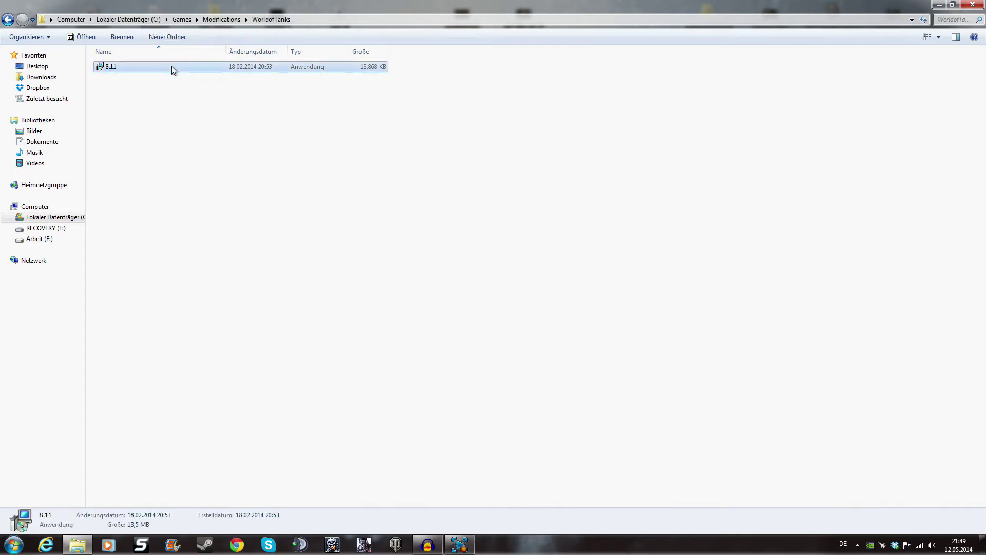
- Run the 8.11 installer, allow it to make changes to the computer, and accept Deutsch as the setup language
left_click_drag(271, 6, 428, 226)
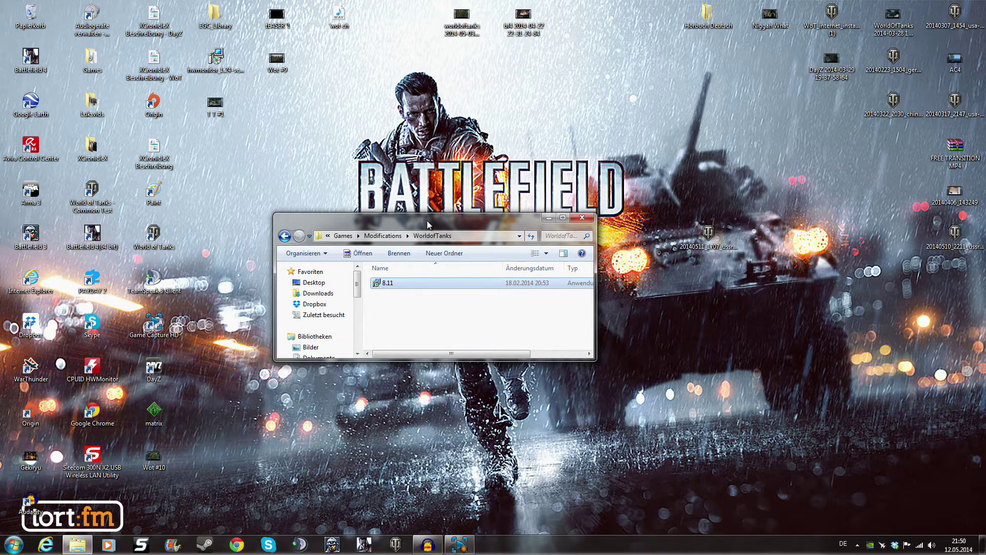
left_click(563, 218)
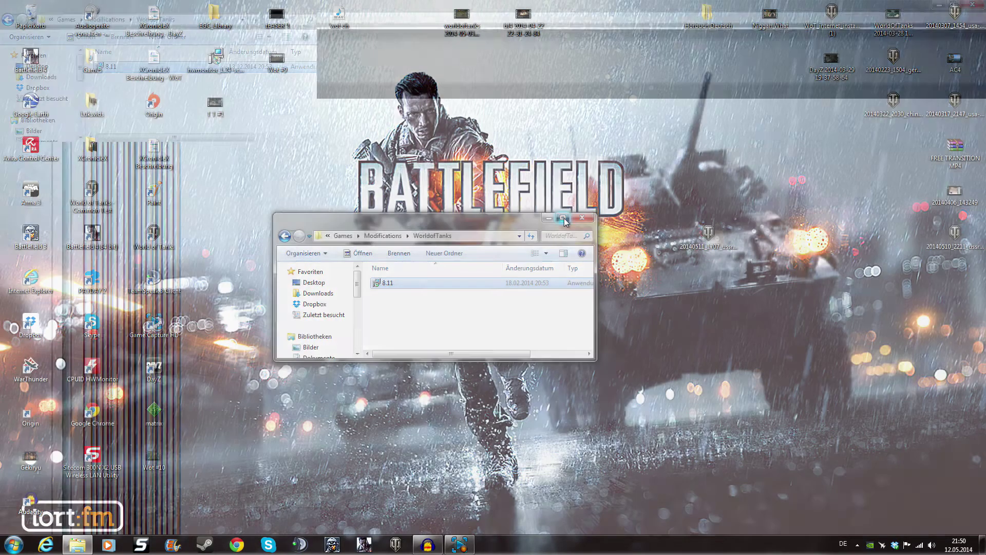
double_click(207, 70)
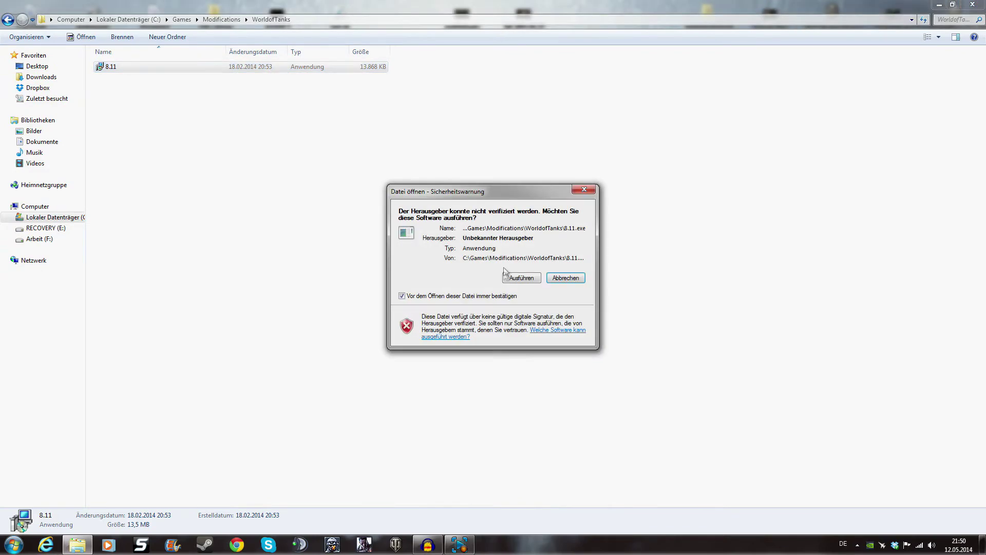
left_click(519, 280)
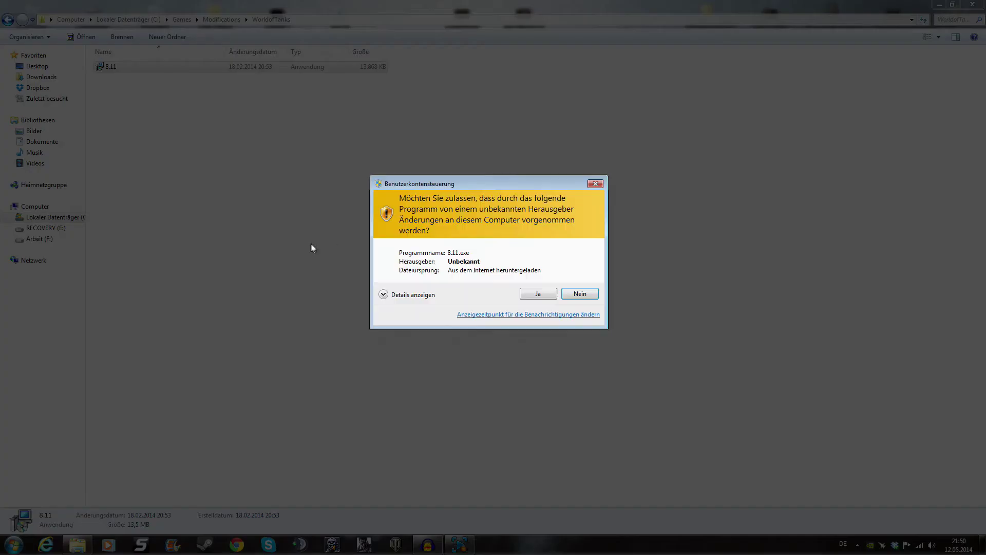
left_click(534, 293)
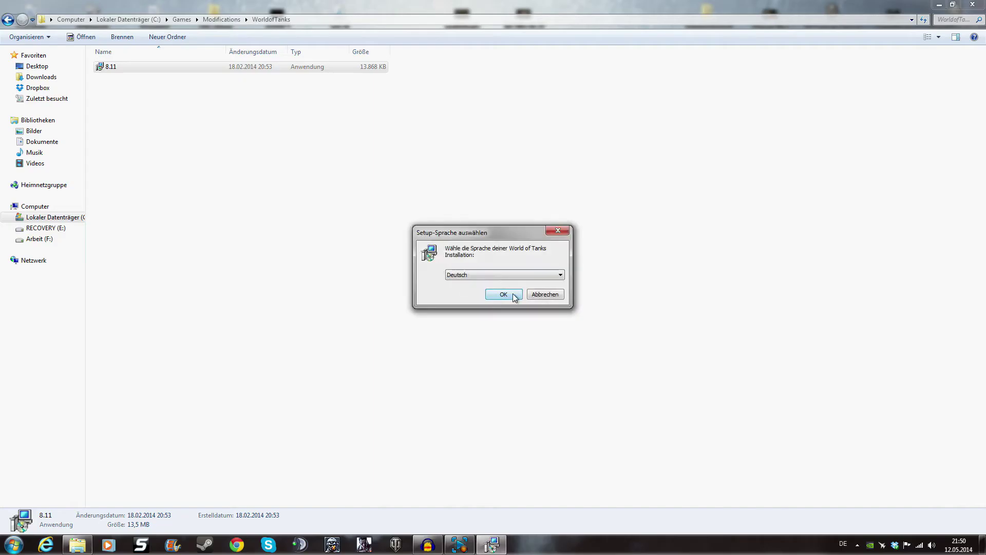
left_click(505, 293)
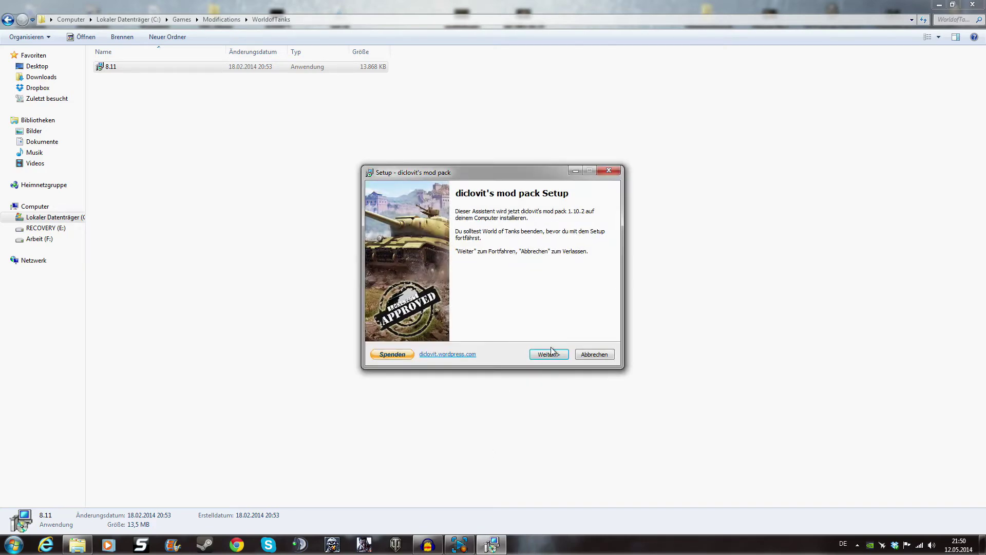
- Advance the mod pack setup to the mod selection, accepting C:\Games\World_of_Tanks as the game folder
left_click(552, 353)
scroll(545, 351, "down", 6)
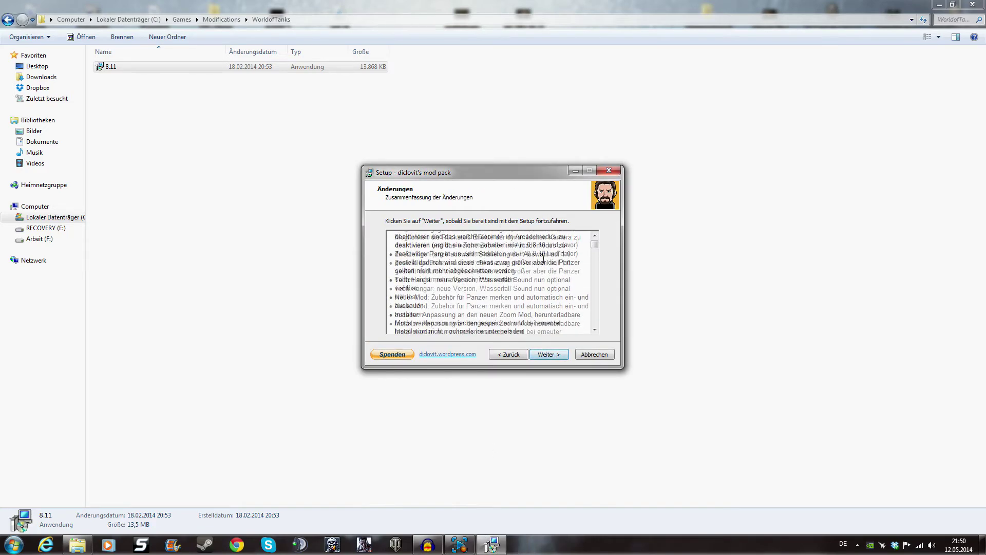
left_click(561, 357)
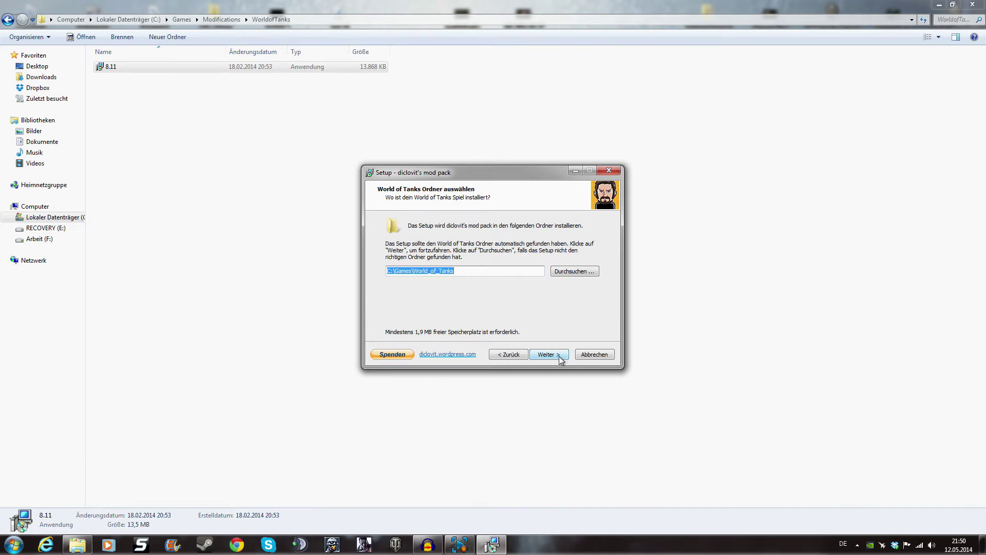
left_click(561, 357)
left_click(517, 355)
left_click(548, 356)
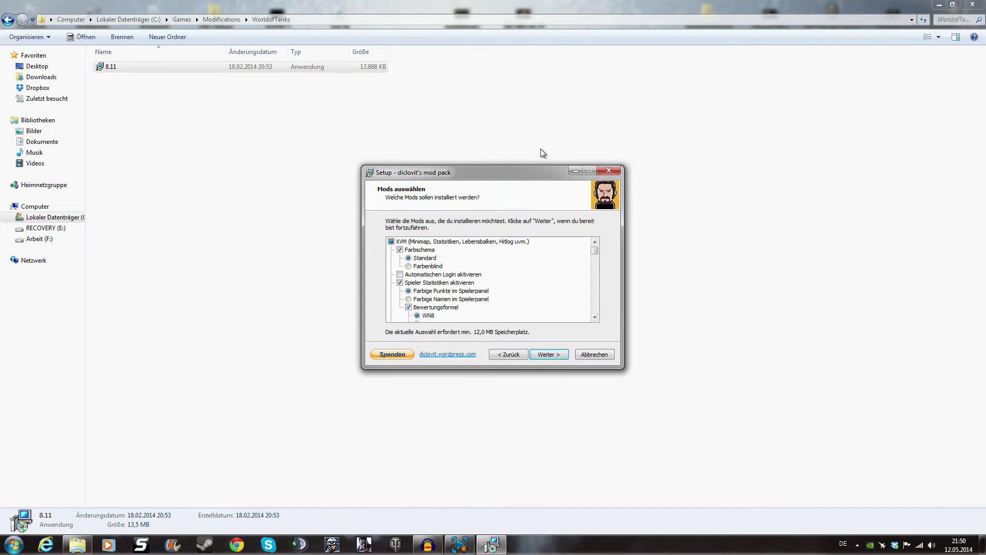
- Try the Farbenblind colour scheme and return to Standard, and toggle the automatic login option on and off
left_click_drag(595, 251, 446, 246)
left_click(425, 266)
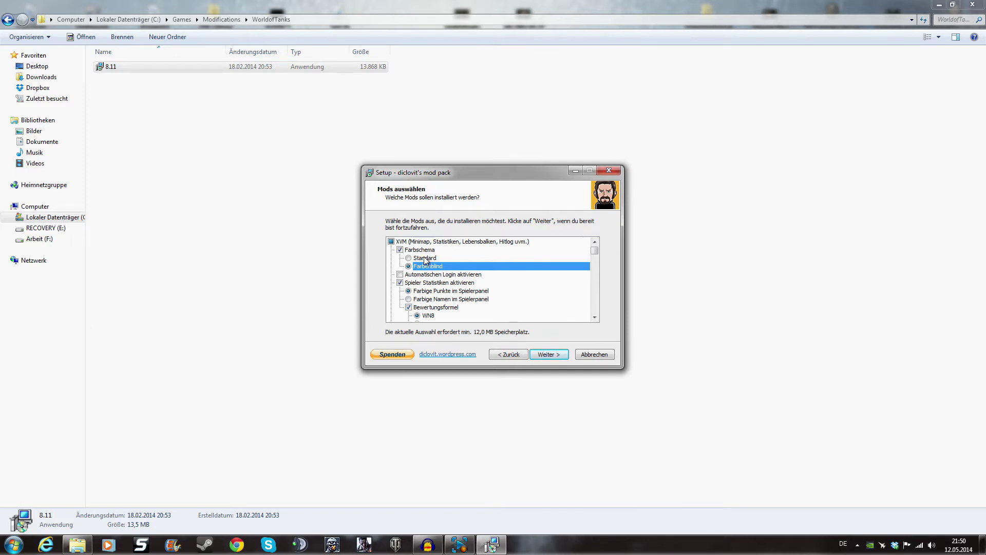
left_click(424, 259)
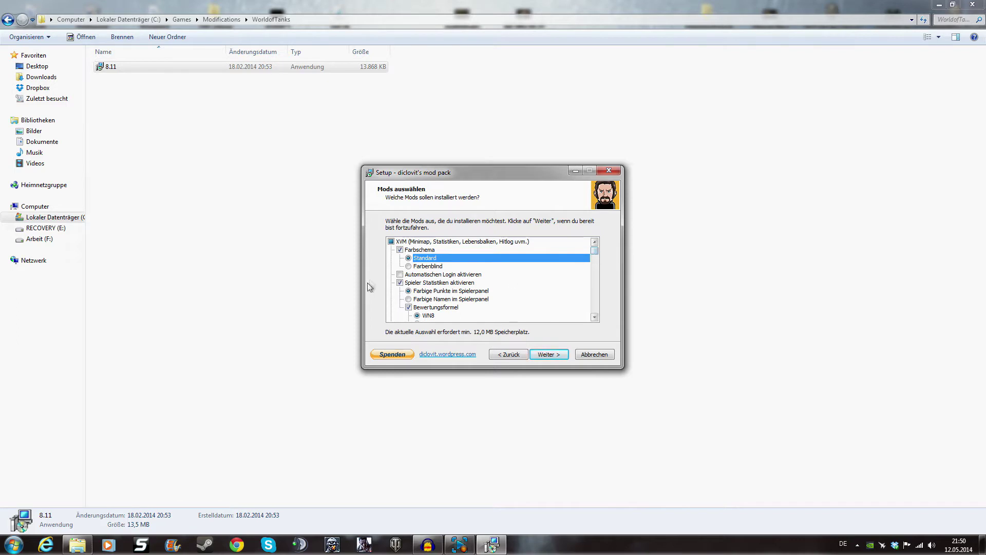
left_click(400, 275)
left_click(400, 275)
- Try Farbige Namen im Spielerpanel under the player statistics and switch back to Farbige Punkte im Spielerpanel
left_click_drag(595, 254, 596, 257)
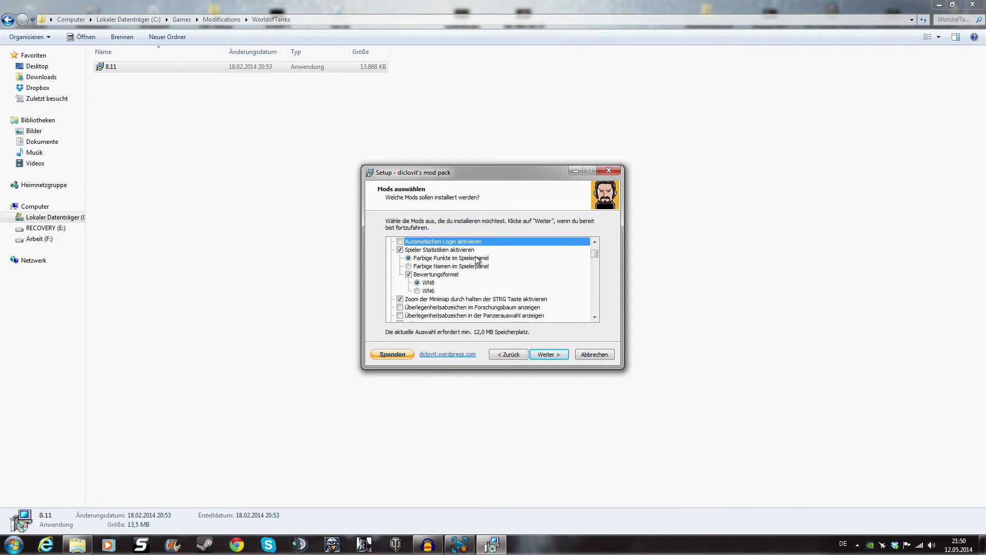
left_click(454, 266)
left_click(441, 259)
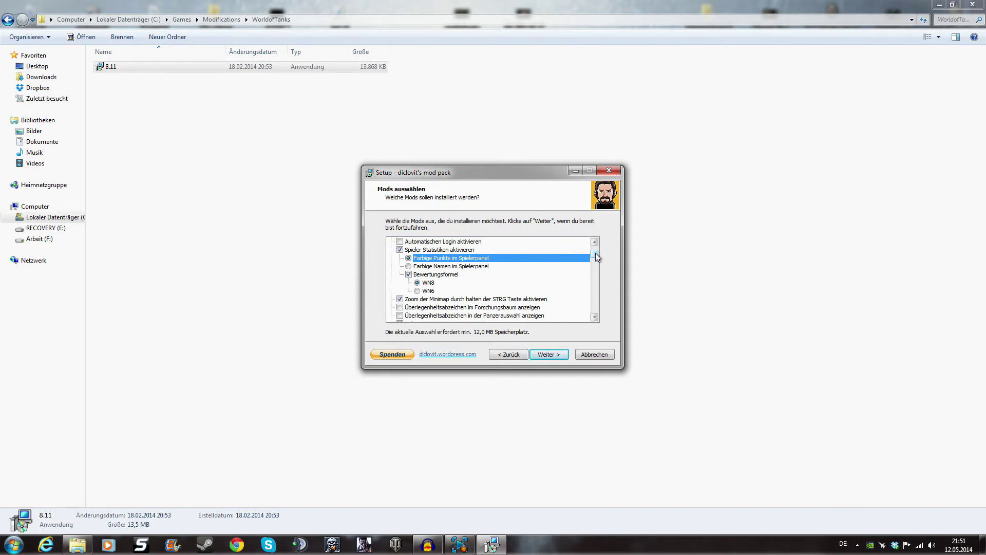
- Review the mod options for minimap zoom, Hitlog, Lebenbalken and Contour Icon Set
left_click_drag(595, 253, 596, 257)
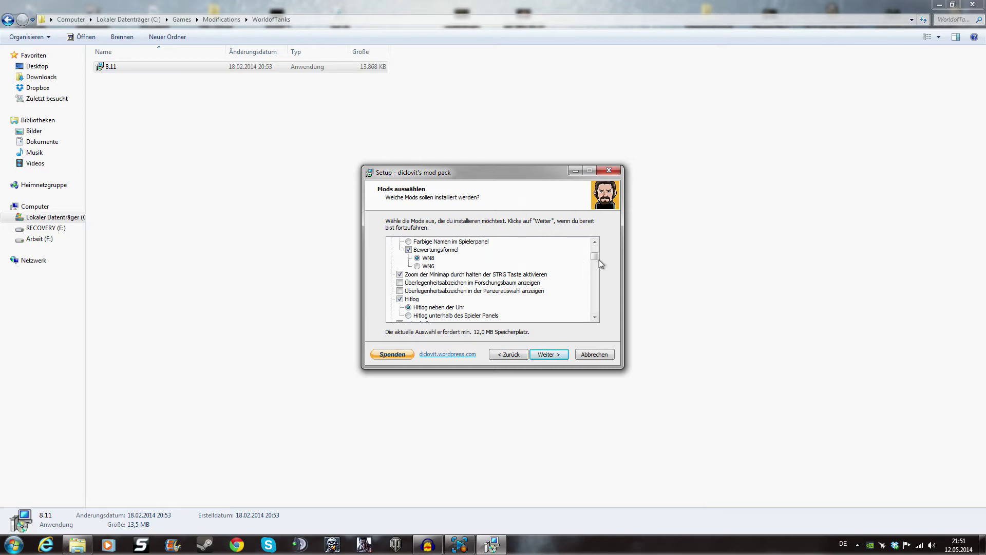
left_click_drag(596, 258, 596, 261)
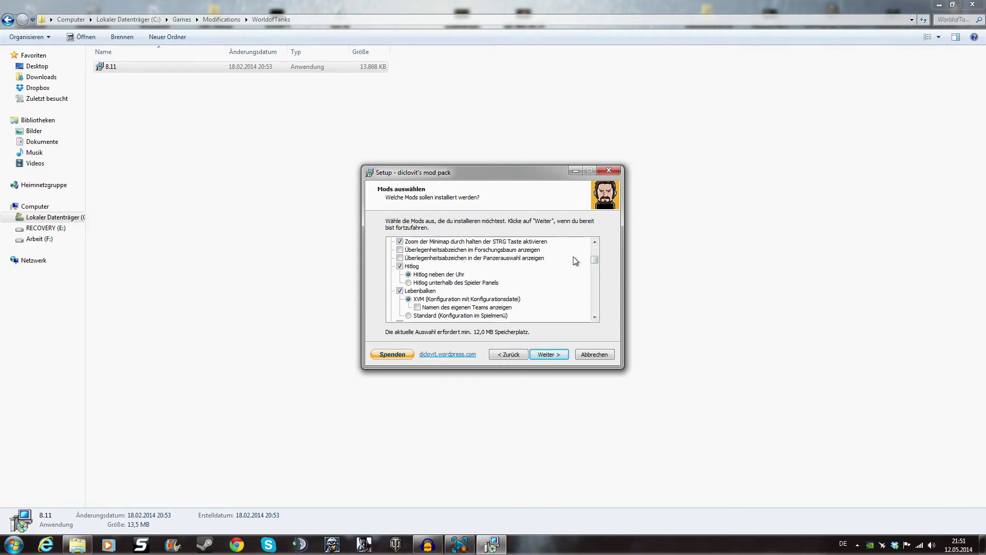
left_click_drag(596, 260, 597, 262)
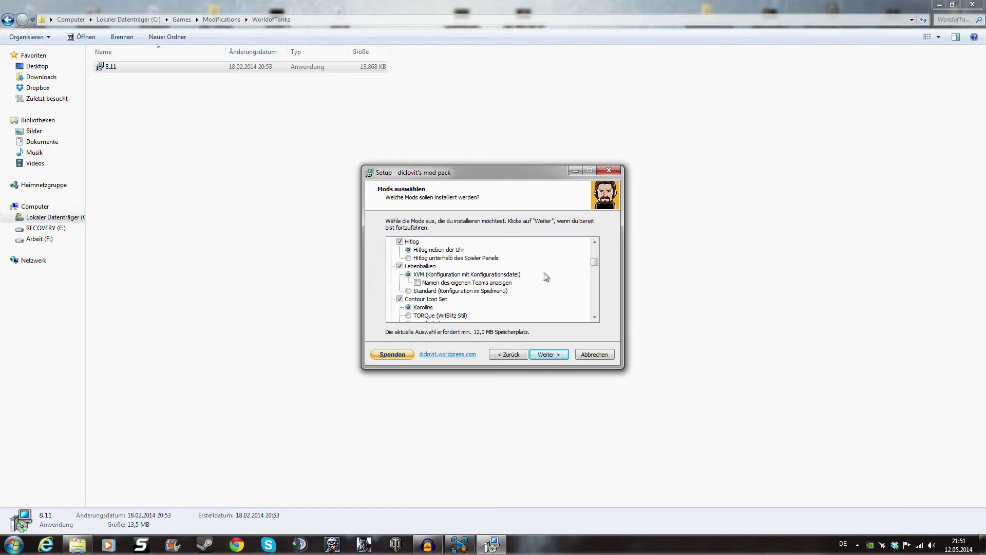
left_click_drag(595, 260, 596, 262)
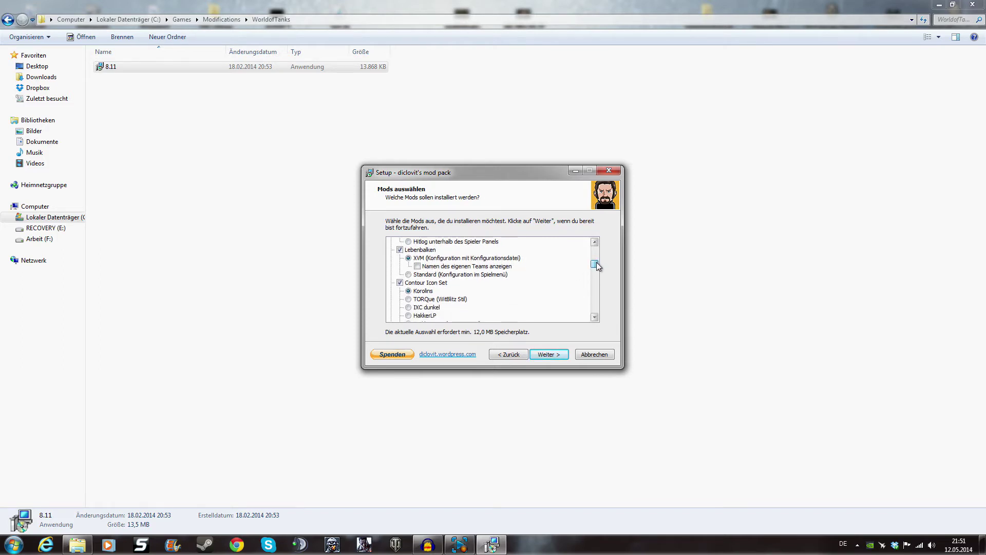
left_click_drag(596, 262, 596, 263)
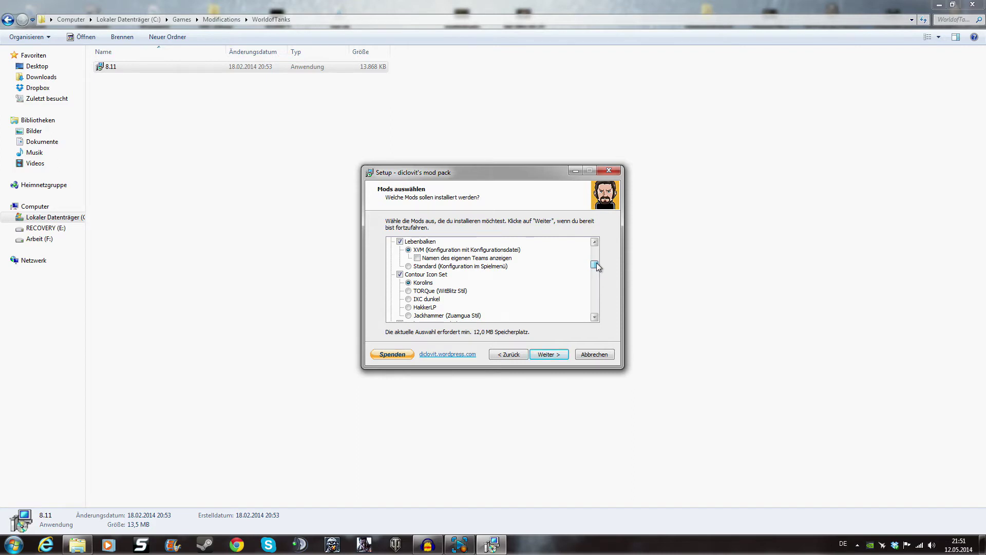
left_click_drag(599, 267, 599, 268)
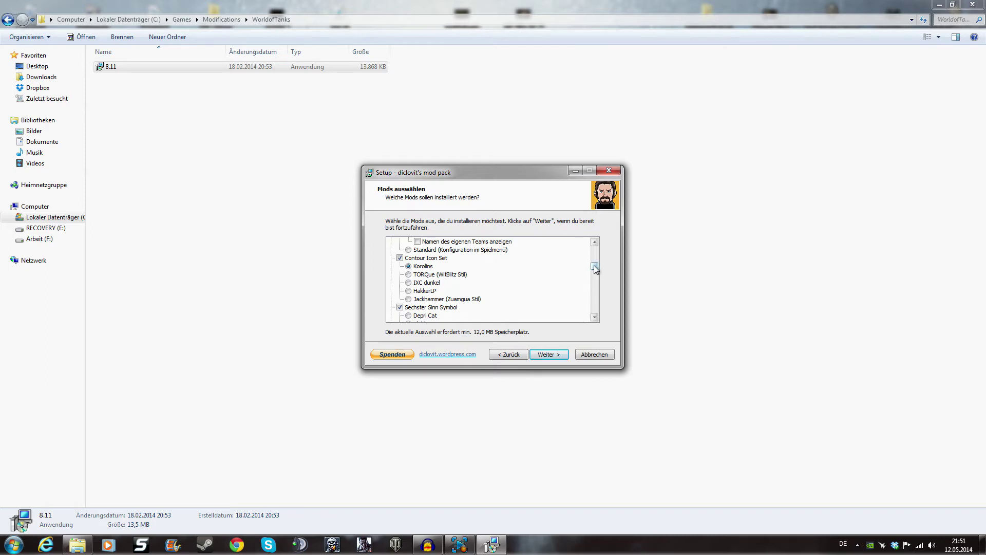
- Try Depri Cat, Saurons Auge and 2FAST Road Runner as the Sechster Sinn Symbol and switch back to Glühbirne
left_click_drag(594, 268, 596, 272)
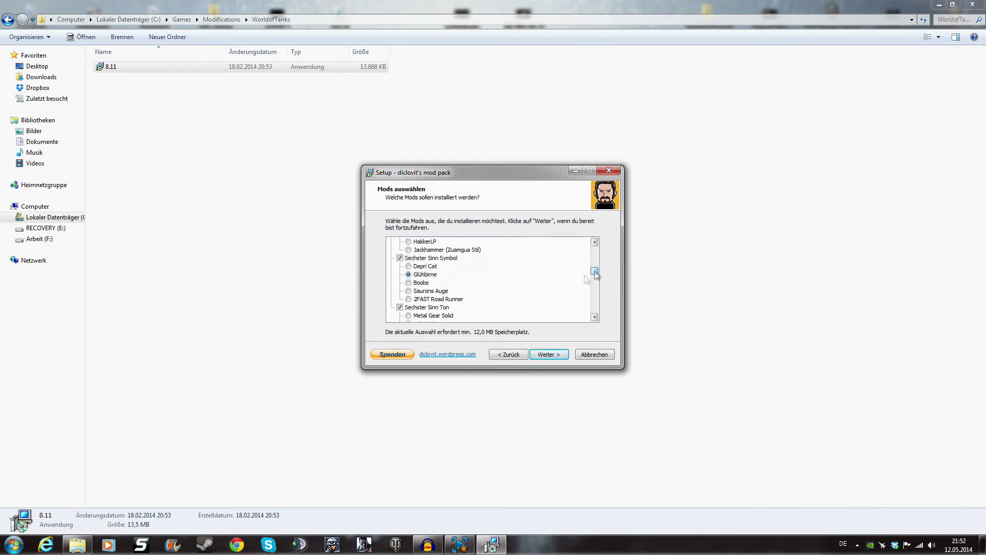
left_click(428, 267)
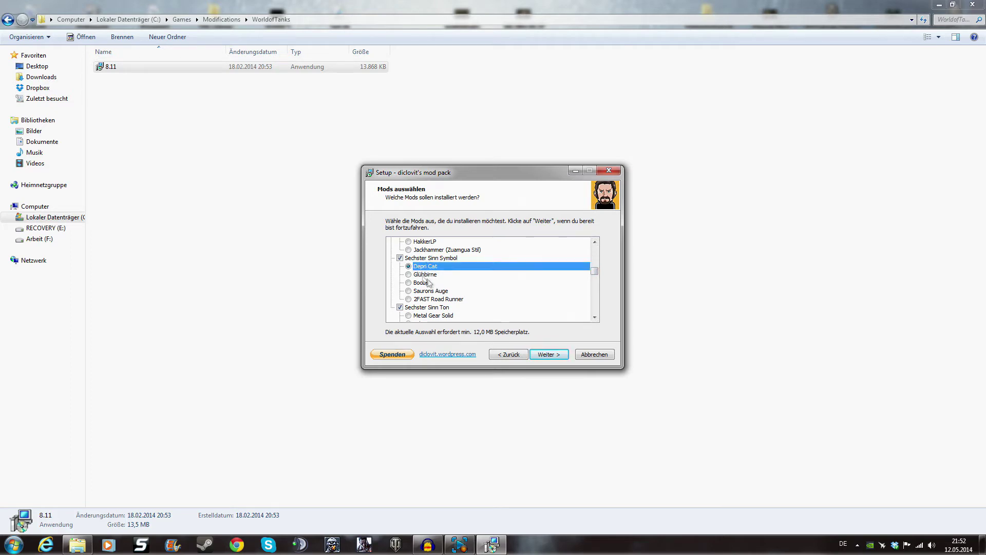
left_click(425, 275)
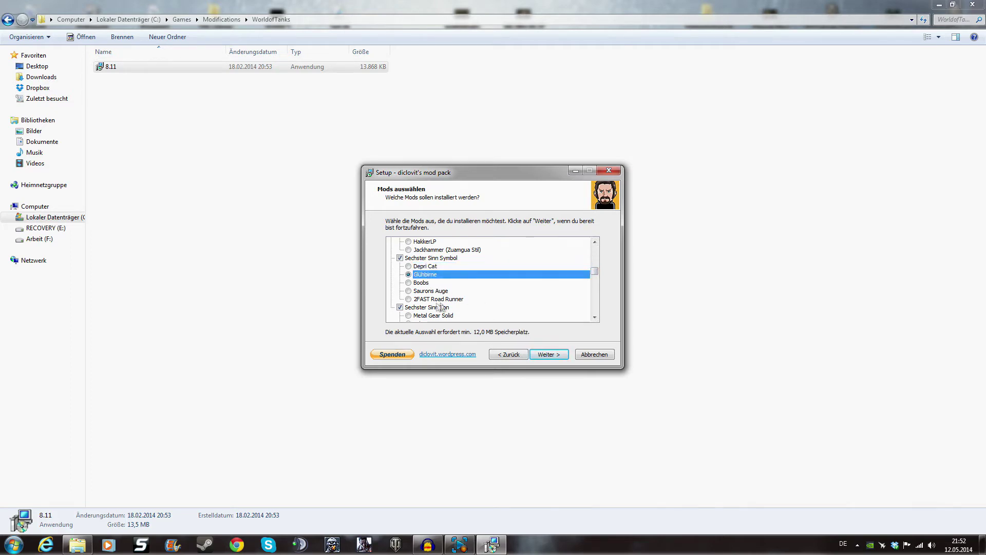
left_click(420, 292)
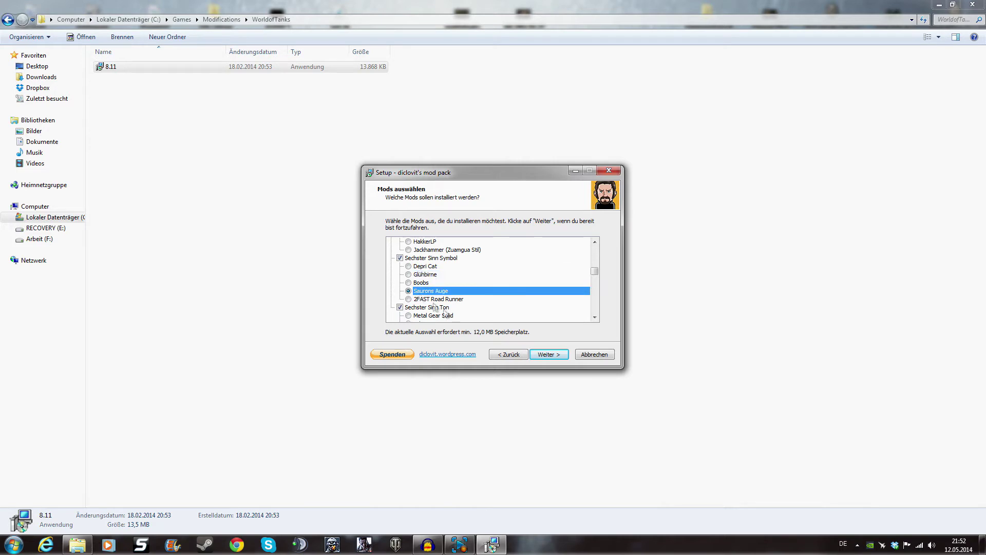
left_click(436, 300)
left_click(425, 275)
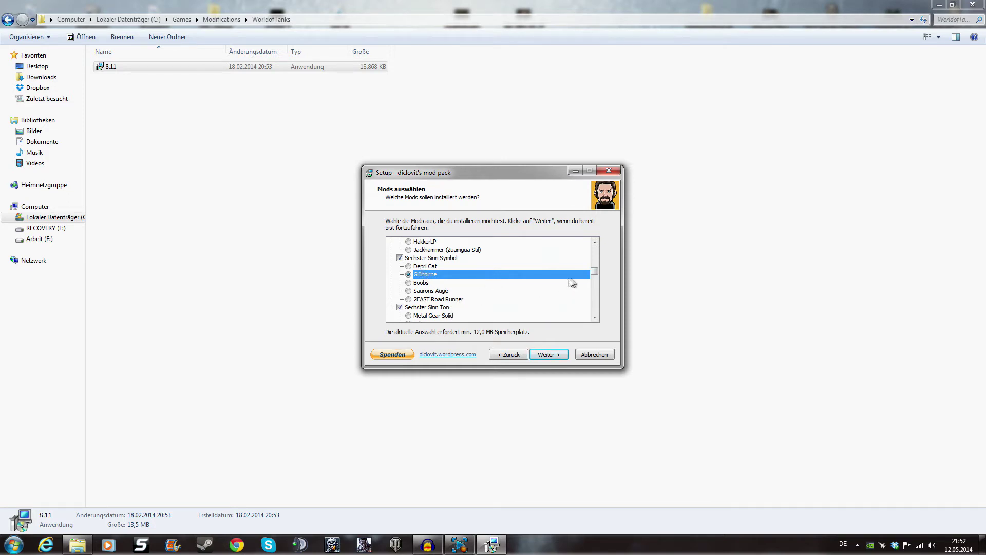
- Review the options for Sechster Sinn Ton, Fadenkreuz and Zoom Mod in the mod selection
left_click_drag(596, 272, 597, 275)
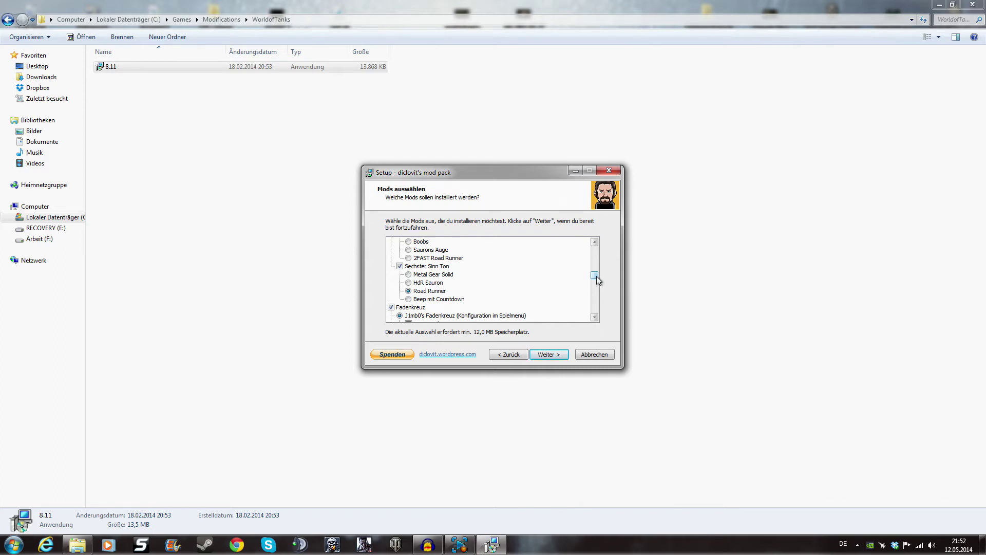
left_click_drag(596, 276, 597, 279)
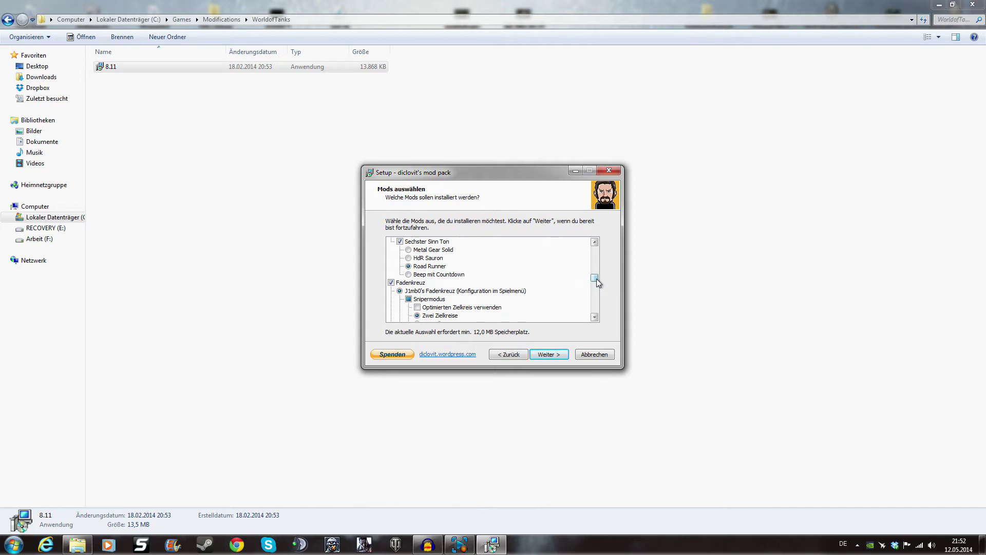
left_click_drag(596, 278, 597, 290)
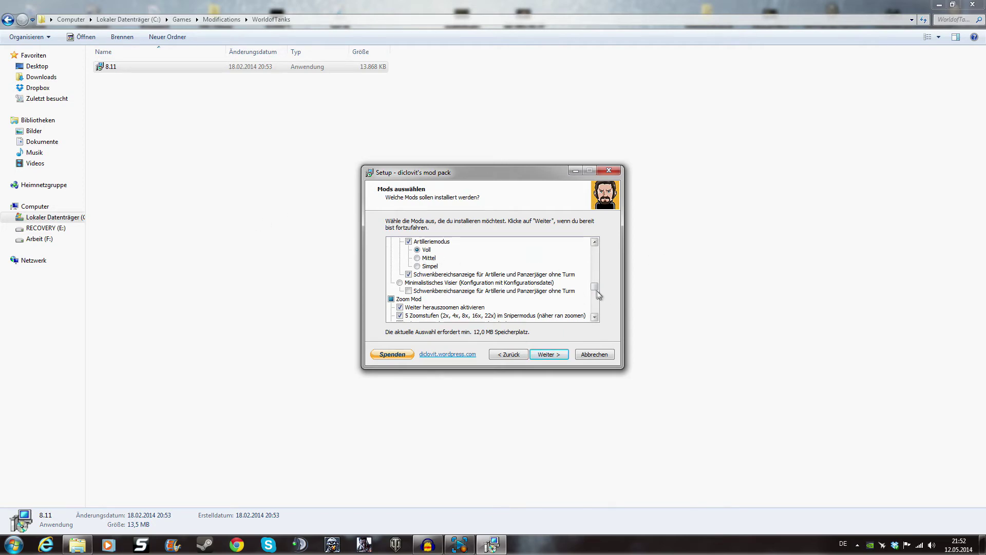
left_click_drag(595, 290, 596, 295)
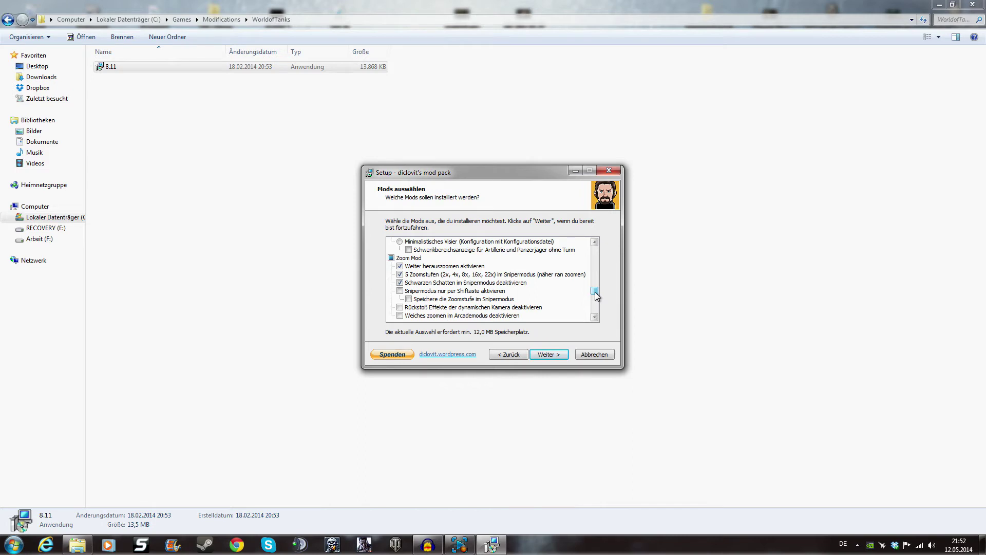
left_click_drag(596, 295, 598, 296)
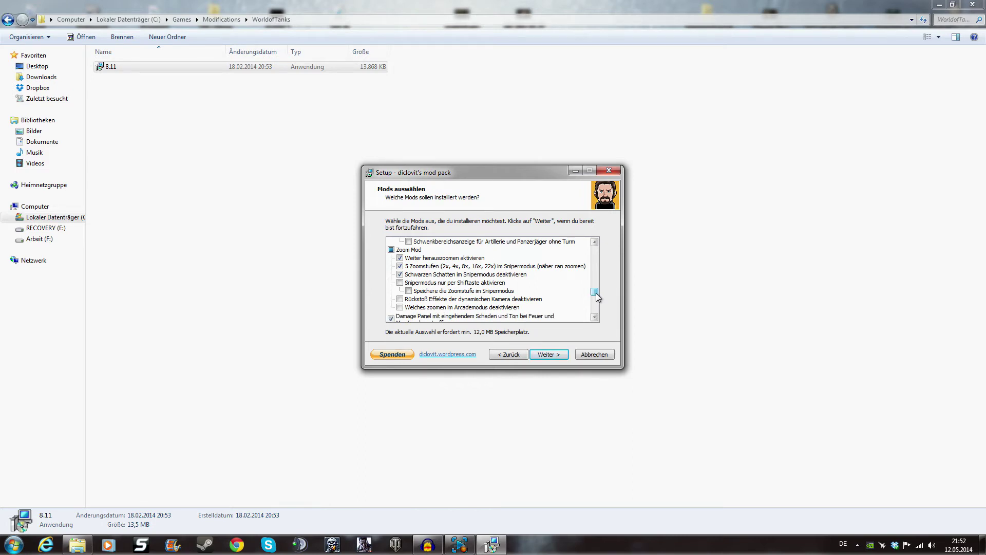
scroll(460, 261, "up", 5)
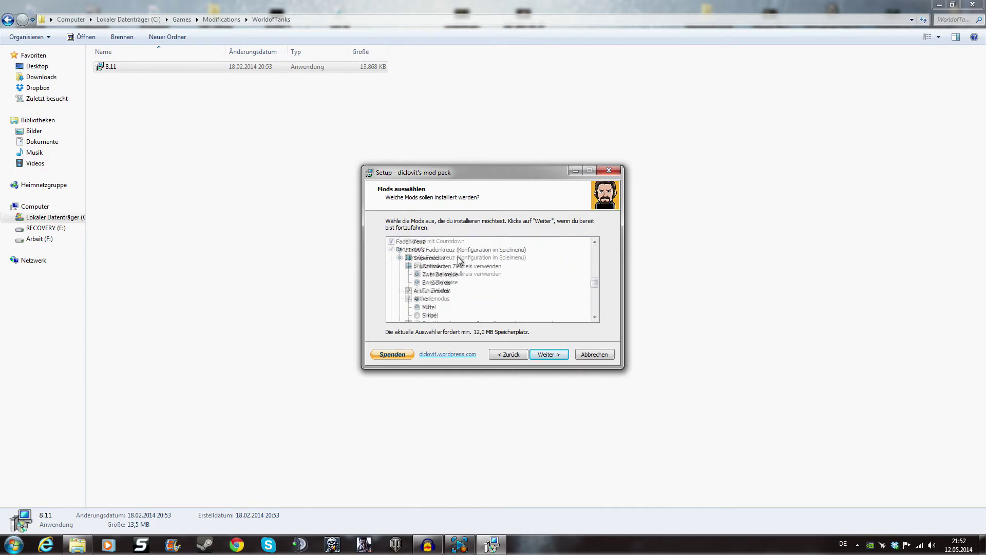
scroll(461, 262, "down", 5)
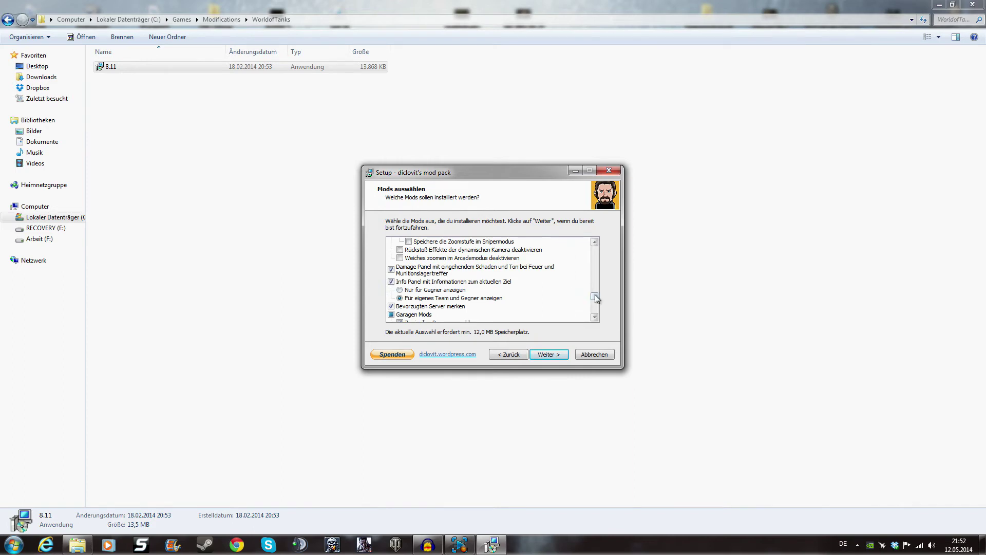
scroll(596, 297, "up", 4)
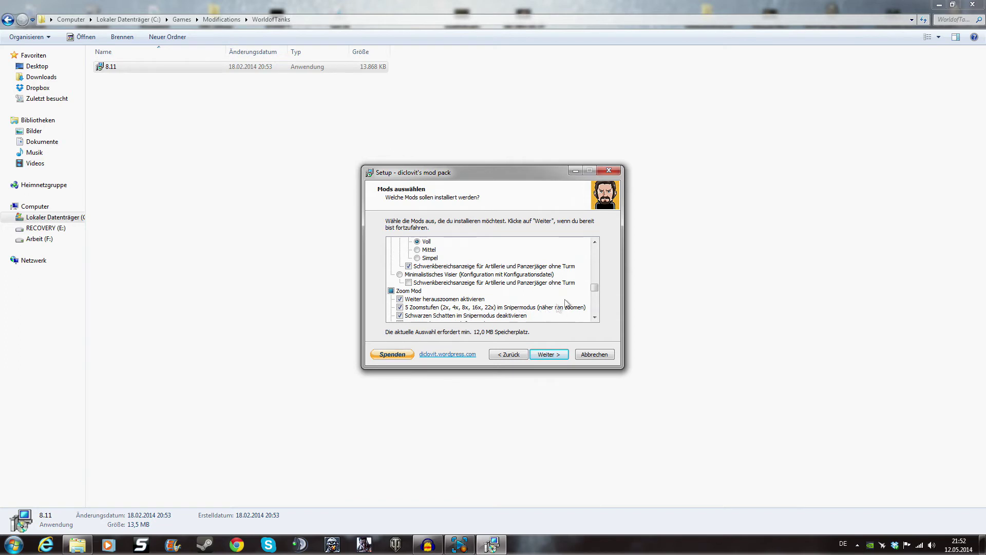
left_click_drag(596, 289, 596, 294)
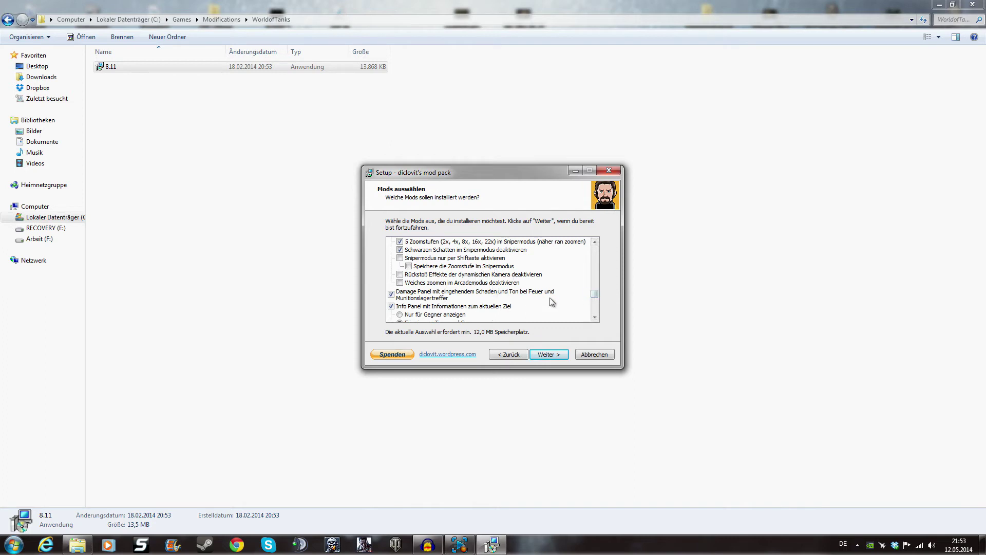
- Examine the Info Panel, Garagen Mods and Gefechts Mods options through the end of the mod list
left_click_drag(595, 297, 595, 301)
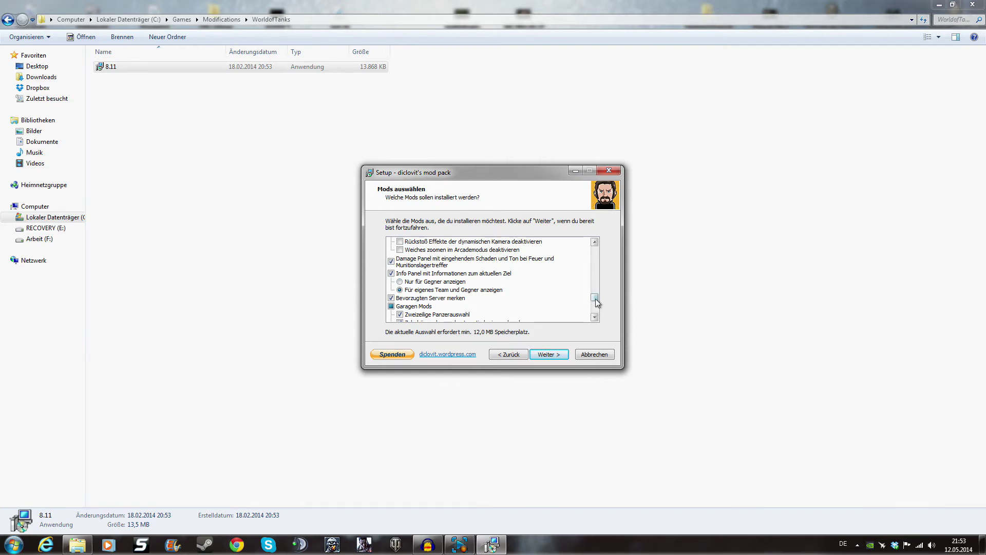
left_click_drag(596, 299, 597, 302)
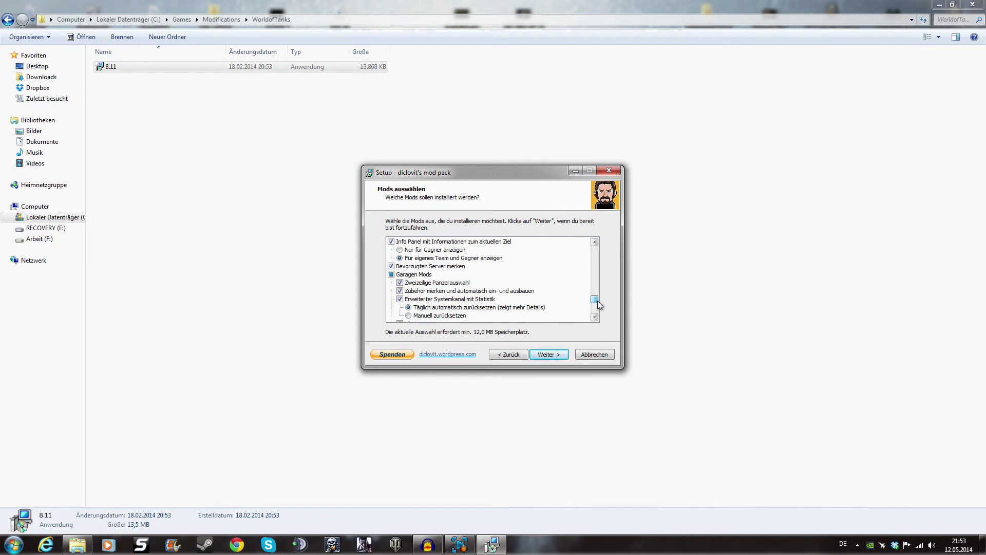
left_click_drag(598, 301, 608, 314)
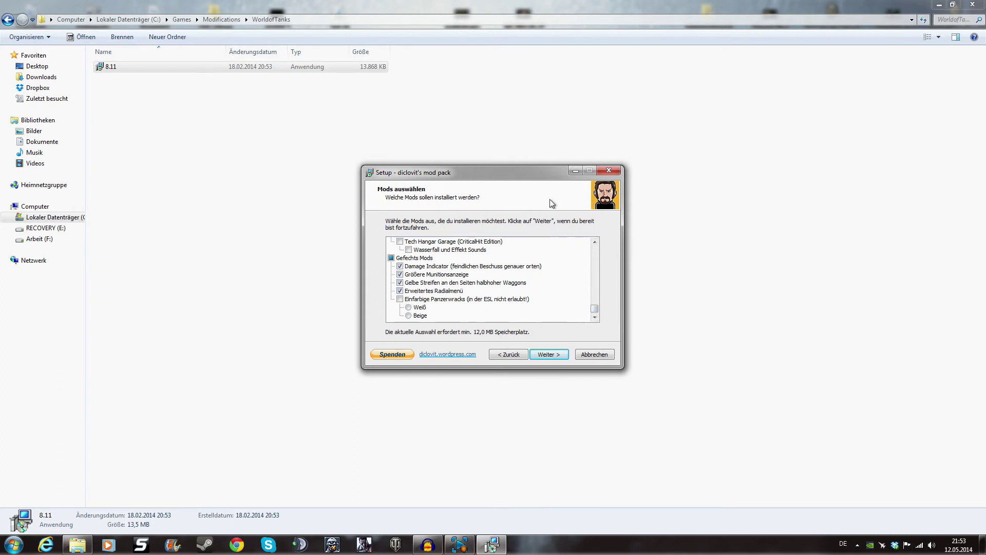
- Advance to the additional installation tasks, then cancel the mod pack setup and close the folder window
left_click(549, 355)
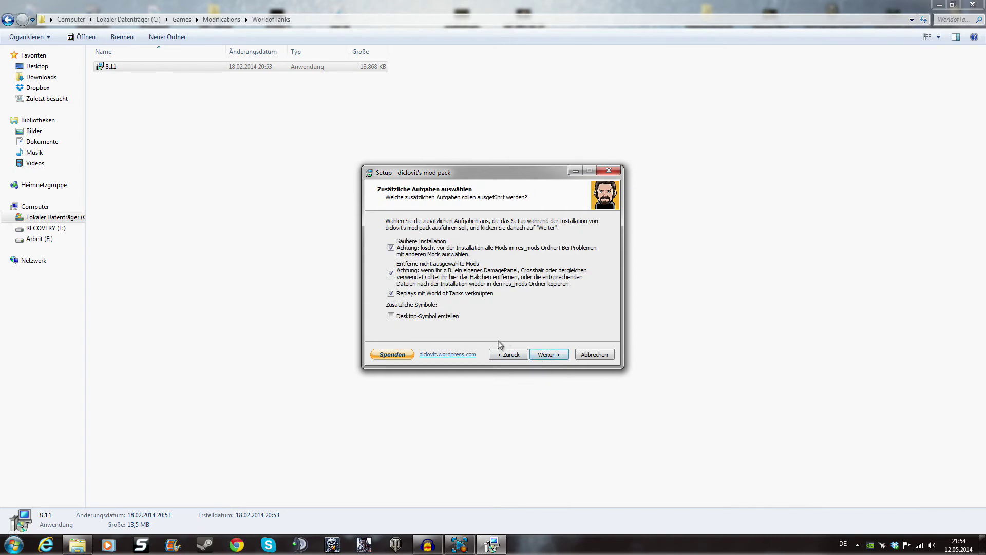
left_click(609, 171)
left_click(537, 326)
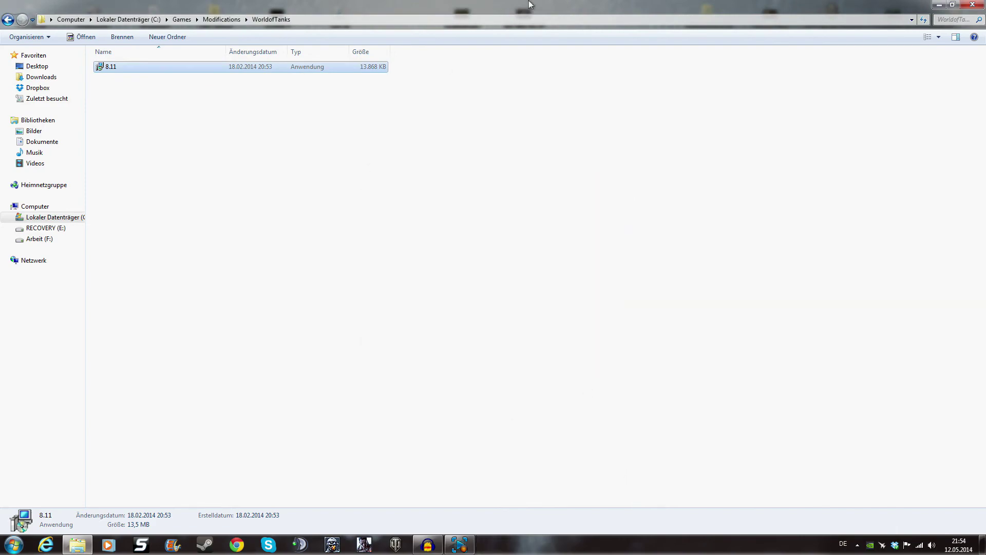
left_click(963, 4)
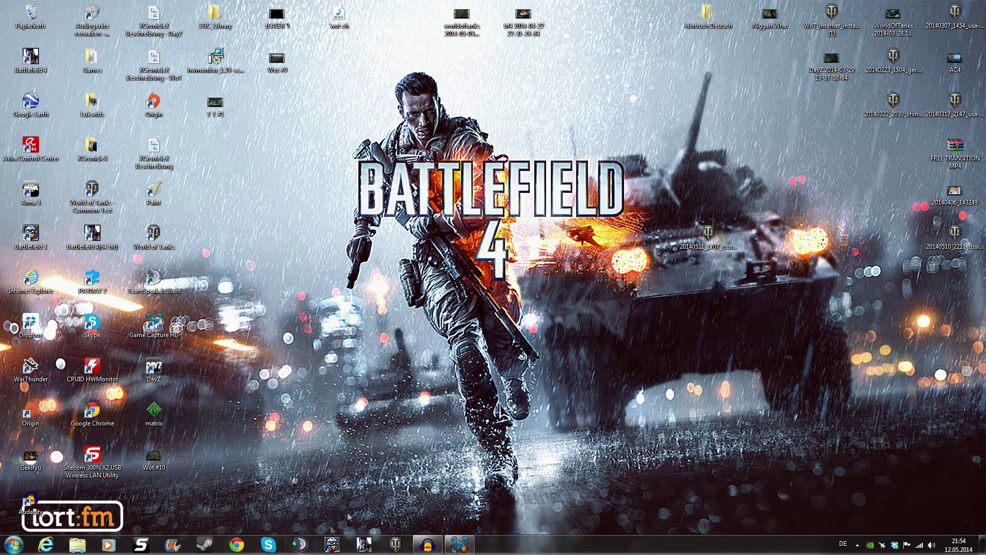
- Switch to Google Chrome, maximize its window and load diclovit.wordpress.com
left_click(237, 545)
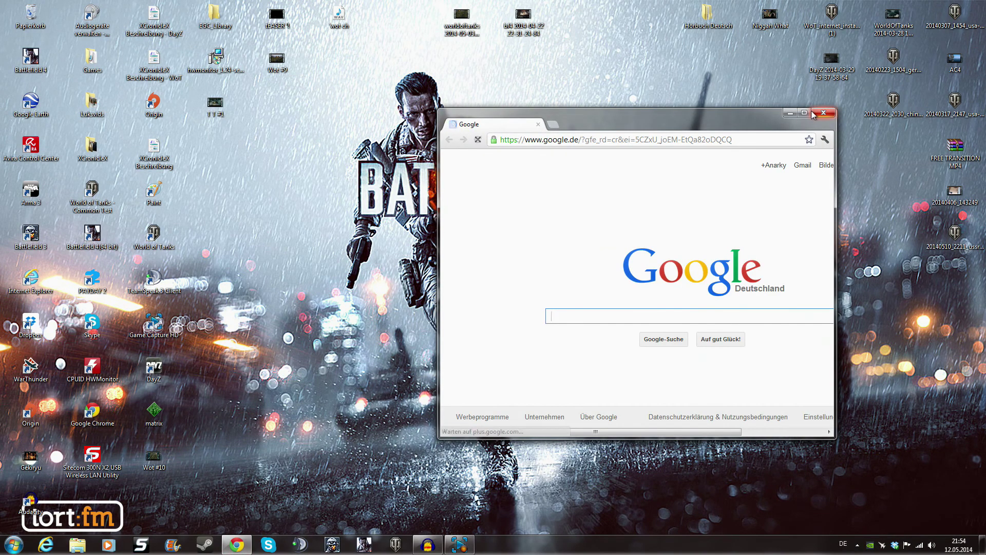
left_click(824, 112)
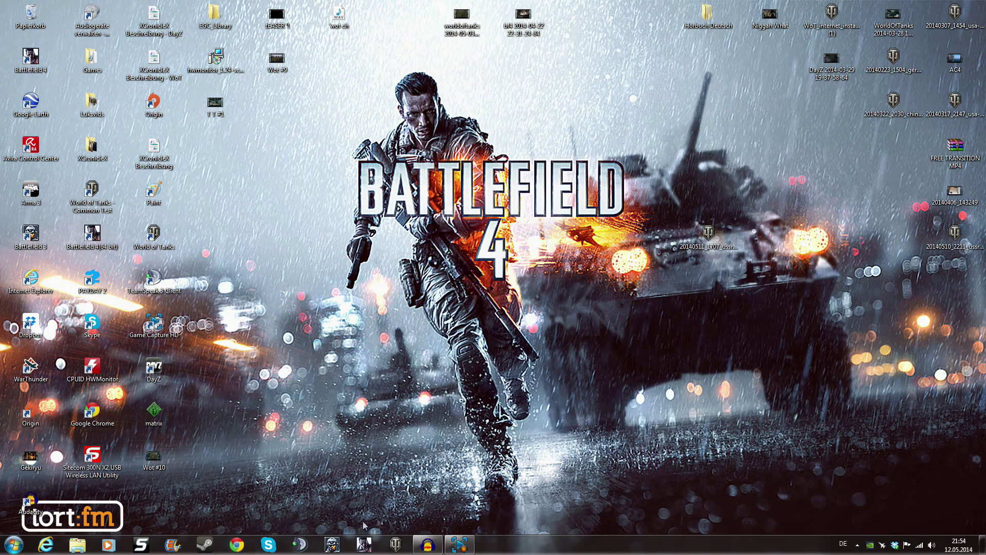
left_click(242, 544)
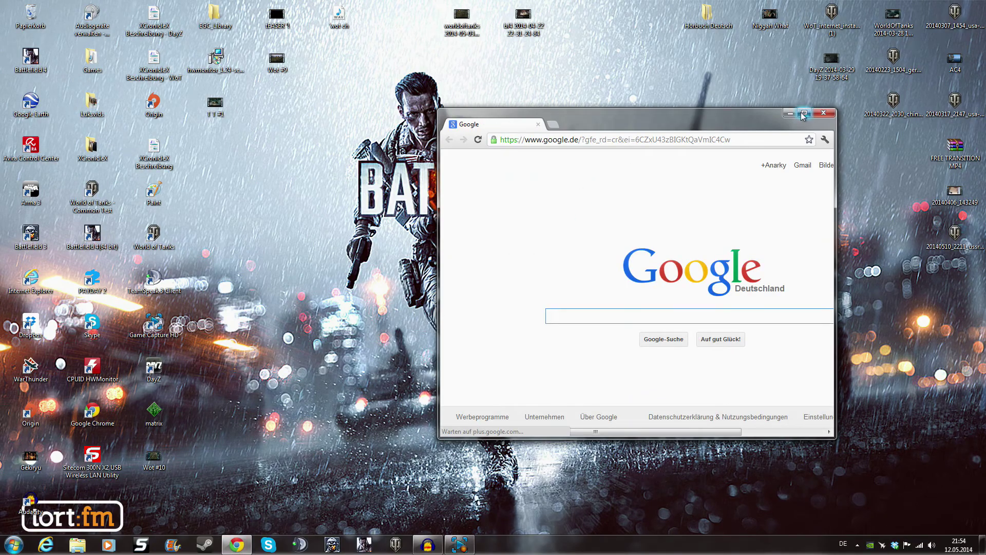
left_click(805, 113)
left_click(307, 24)
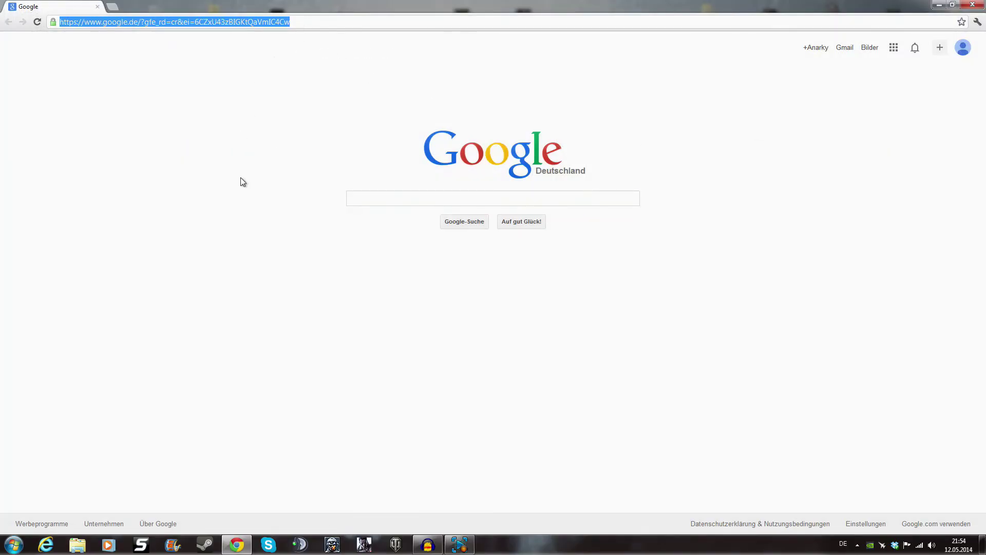
type("diclovit.wordpress.com")
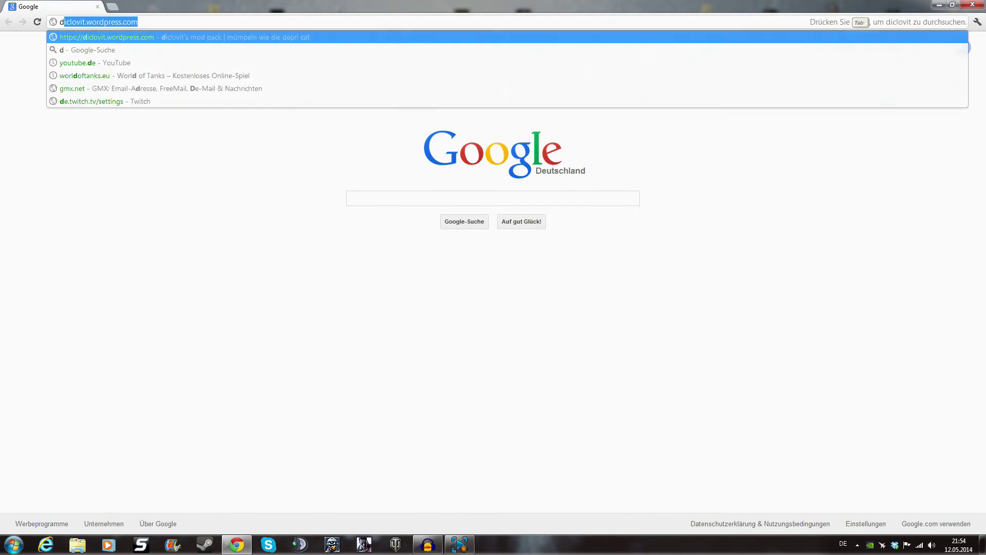
key("Return")
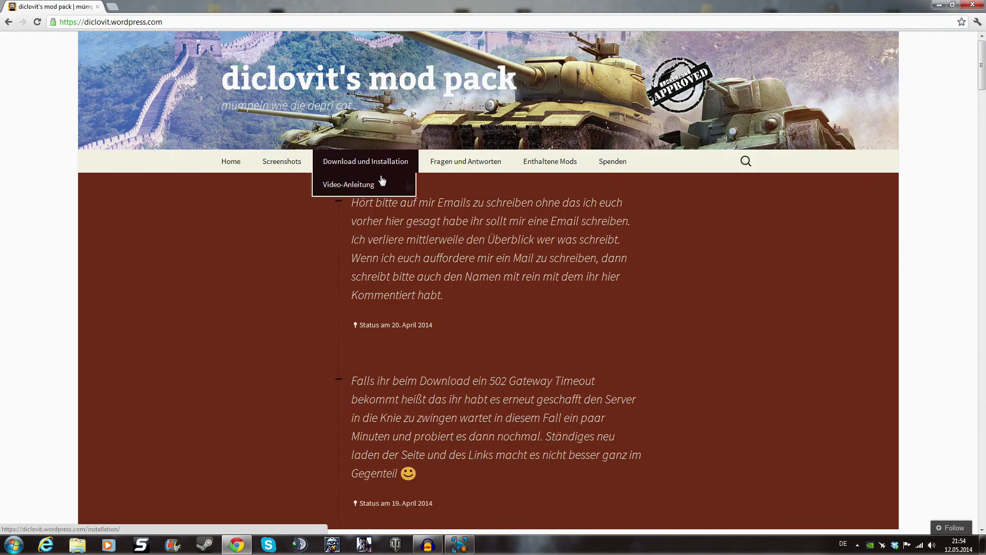
- Open the article "XVM Statistiken ab World of Tanks 0.9.0" from the mod pack 0.9.0 post and view its activation instructions
scroll(421, 188, "down", 7)
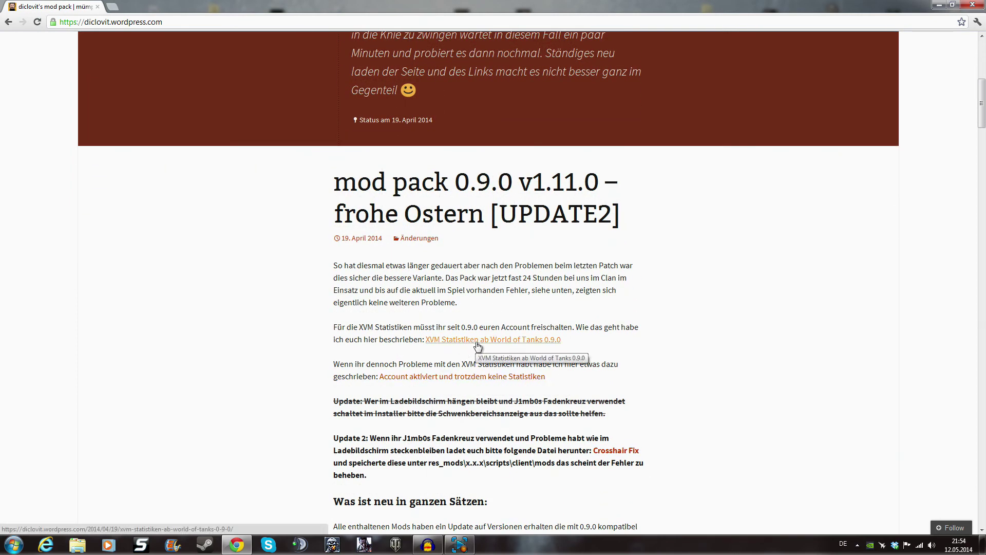
left_click(507, 340)
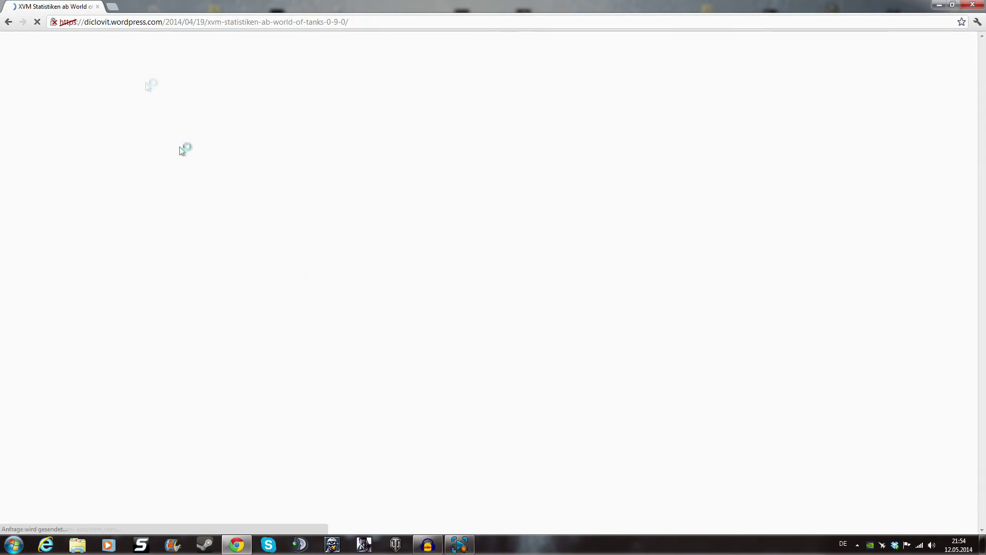
scroll(460, 428, "down", 3)
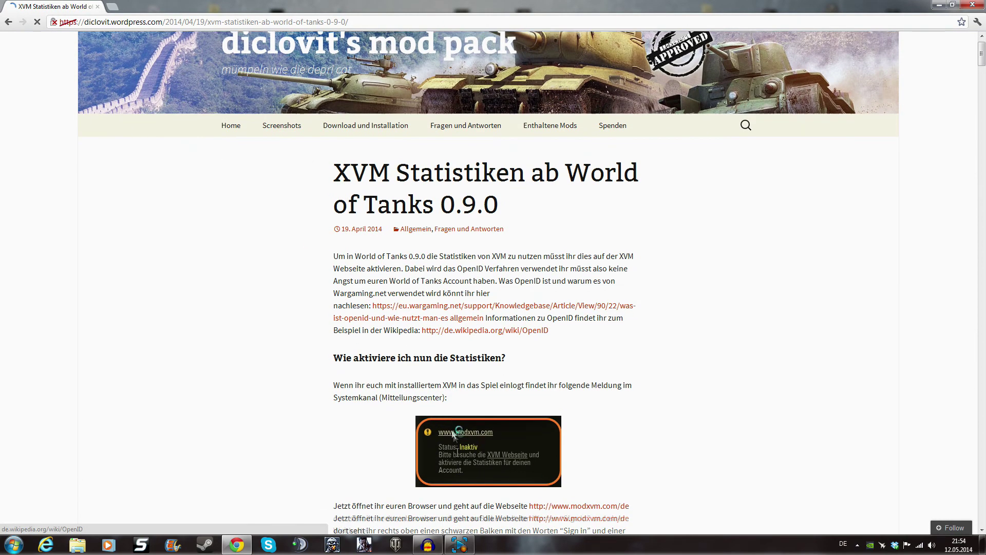
scroll(548, 390, "down", 1)
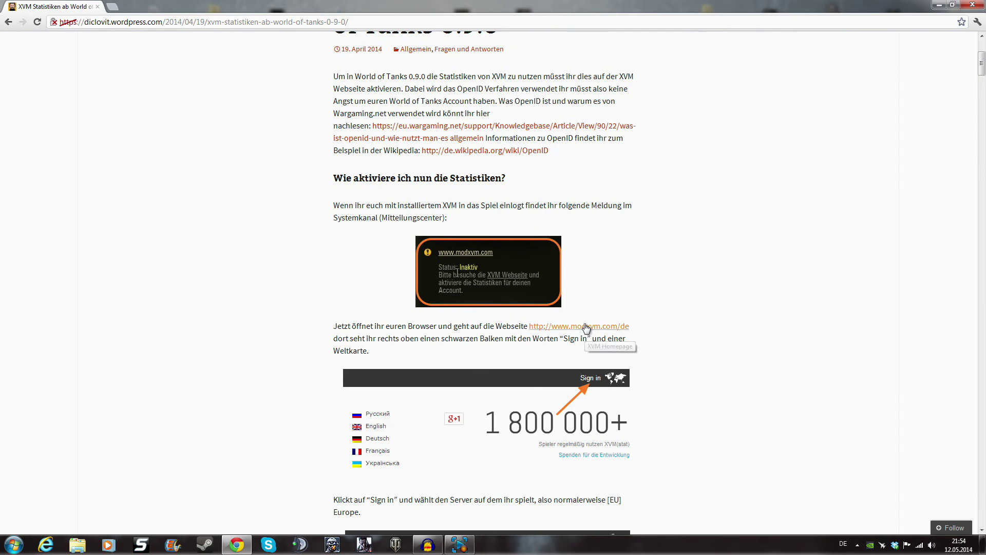
left_click(579, 326)
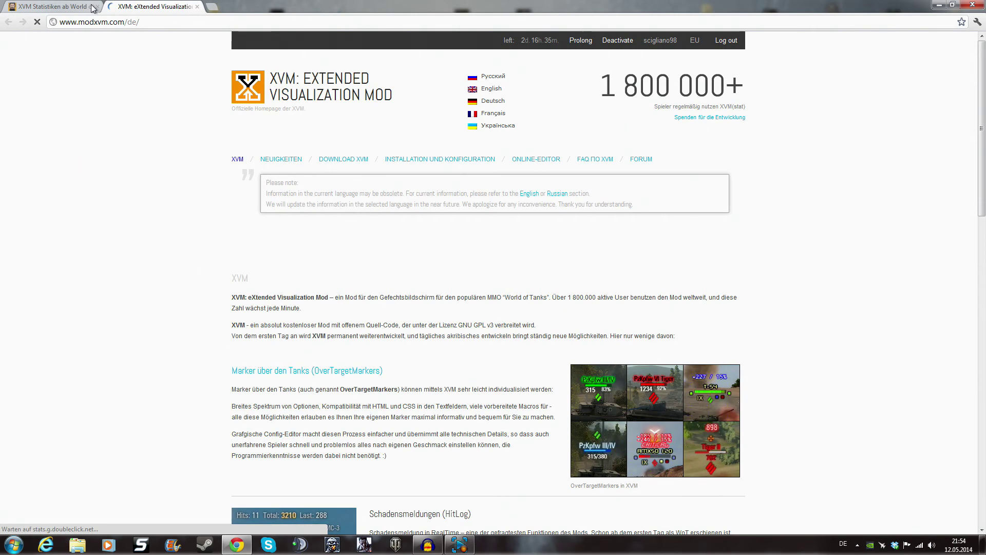
left_click(98, 7)
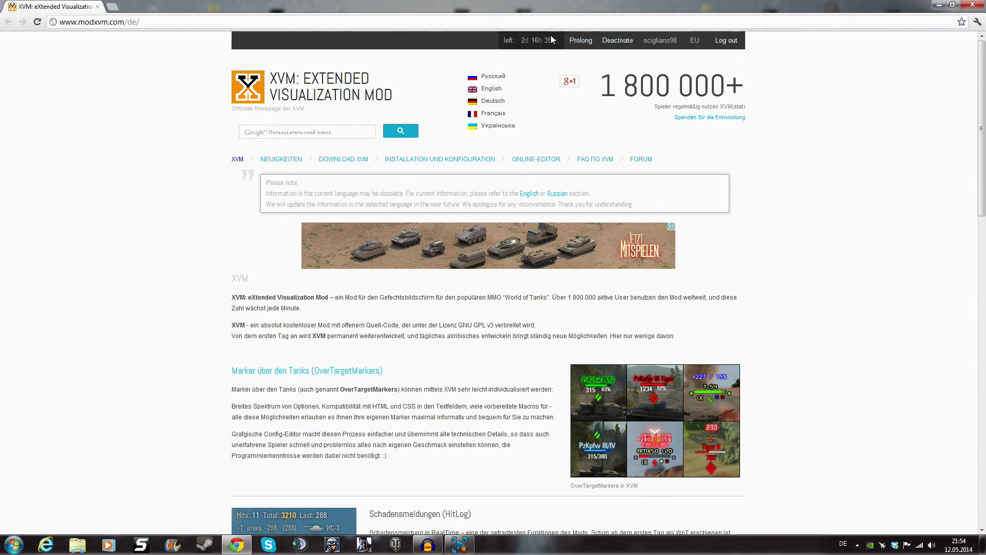
left_click(581, 40)
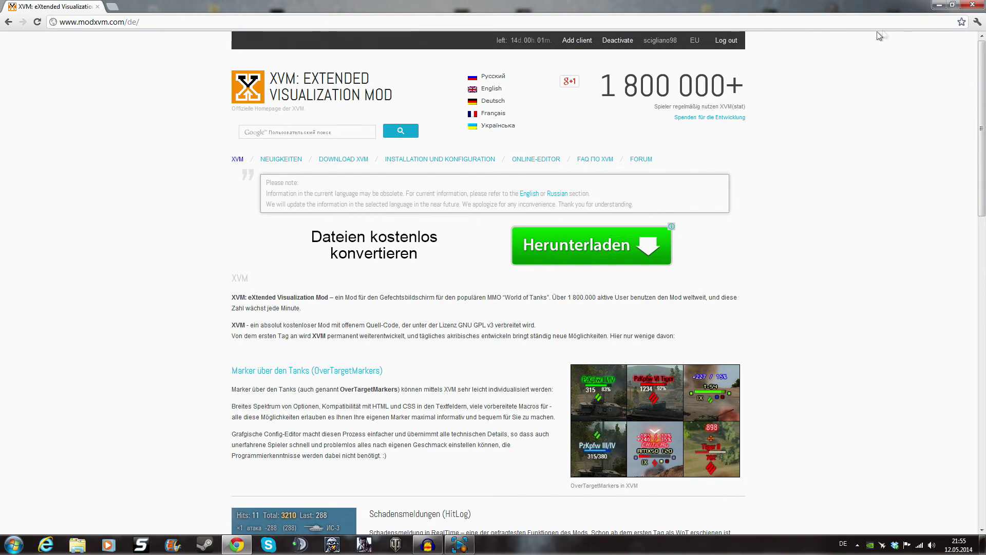
left_click(973, 4)
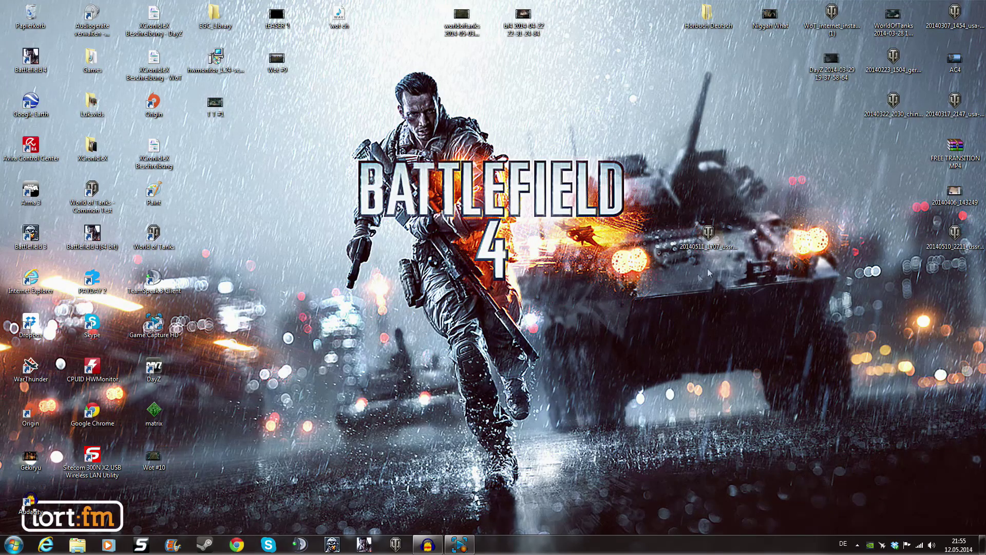